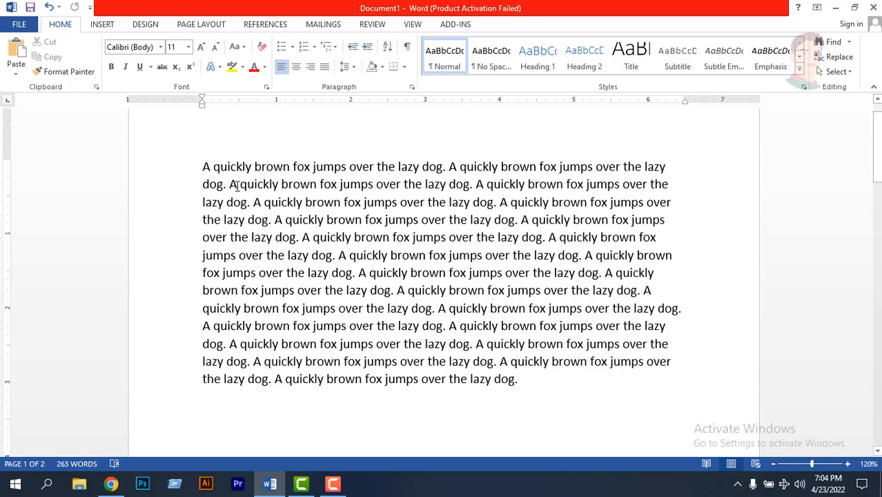
- Add a short sentence stating a person's name on the blank line below the paragraph
scroll(507, 325, down, 2)
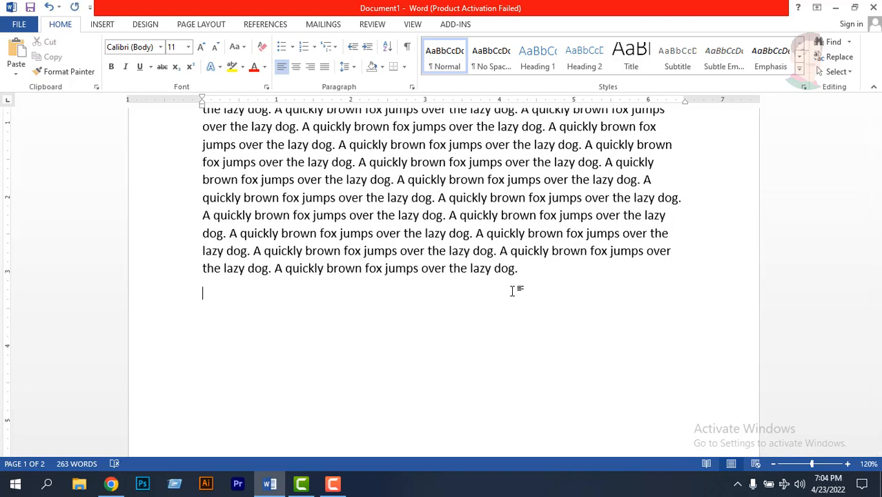
text(a)
text(My nam)
text(e is khan)
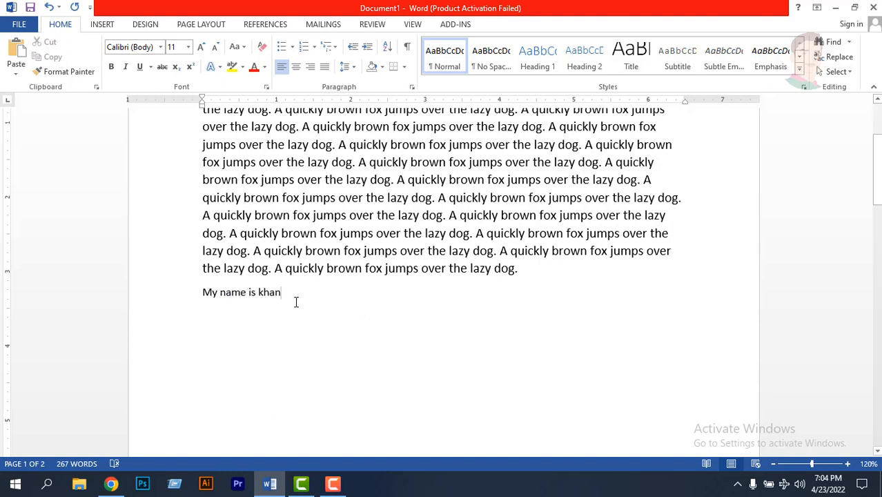
scroll(296, 304, up, 1)
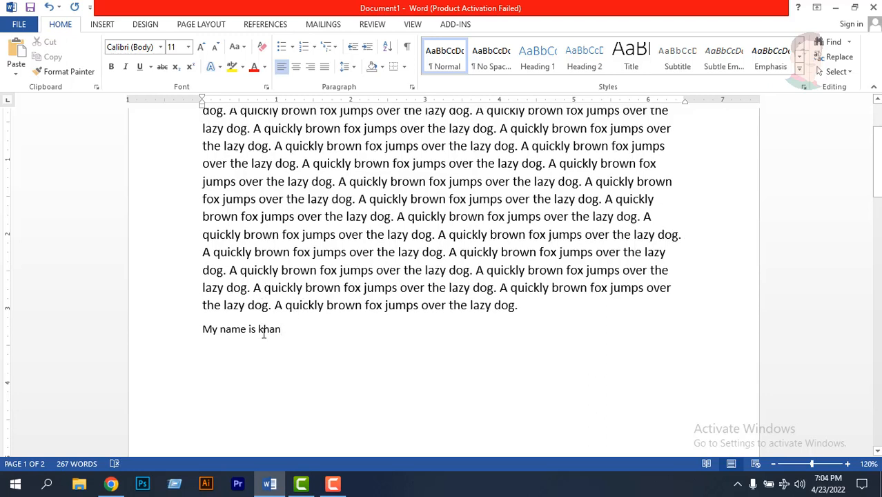
click(206, 328)
scroll(438, 279, up, 2)
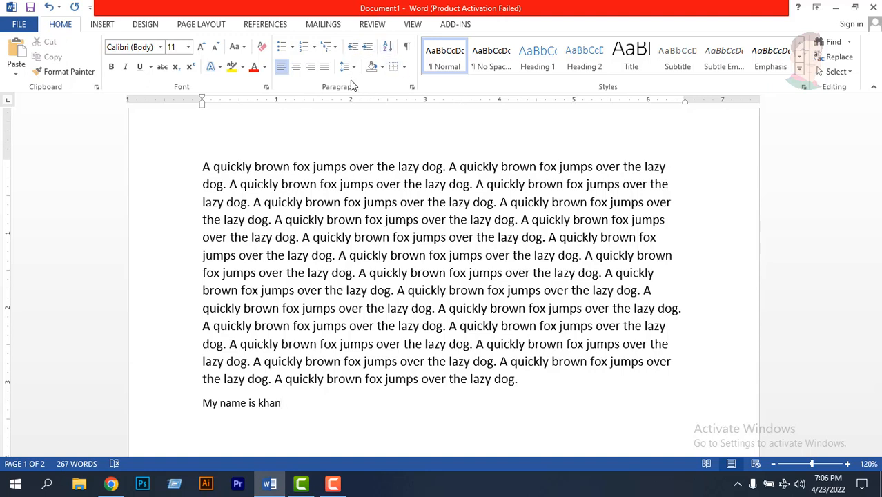
- Preview the bullet library styles on the sentence below the paragraph without applying one
click(294, 47)
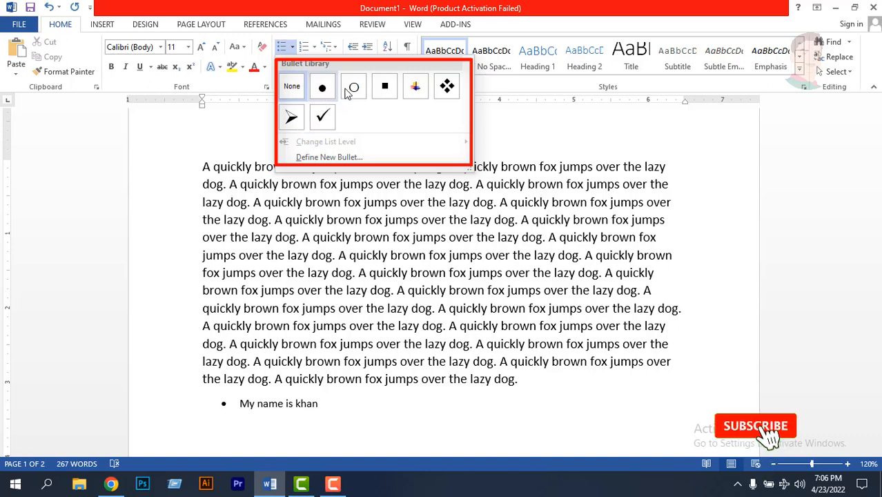
scroll(355, 239, down, 1)
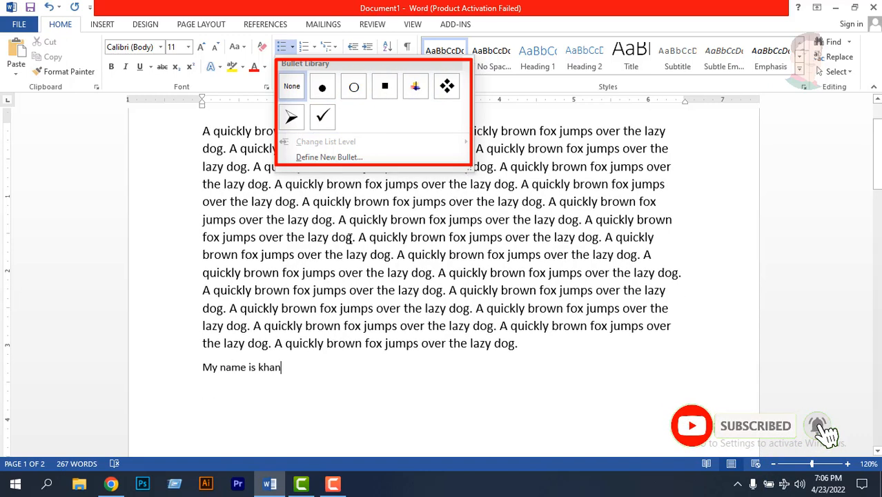
click(282, 278)
scroll(290, 287, down, 2)
double_click(299, 296)
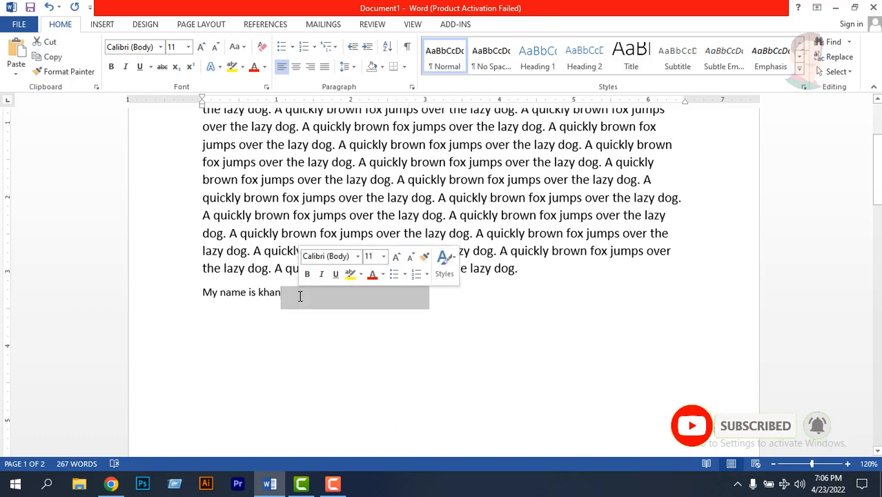
click(288, 297)
key(Return)
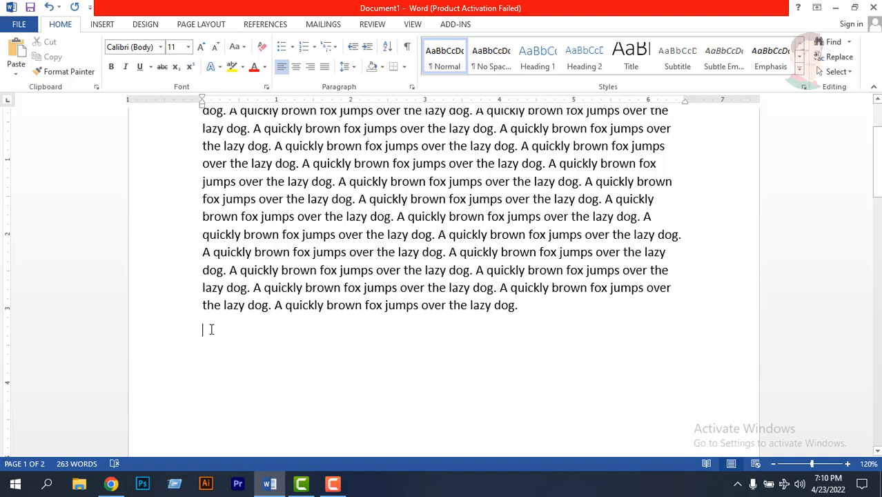
- Add the heading "Name list" below the paragraph and enlarge its font to 19 pt
text(Name list)
click(191, 331)
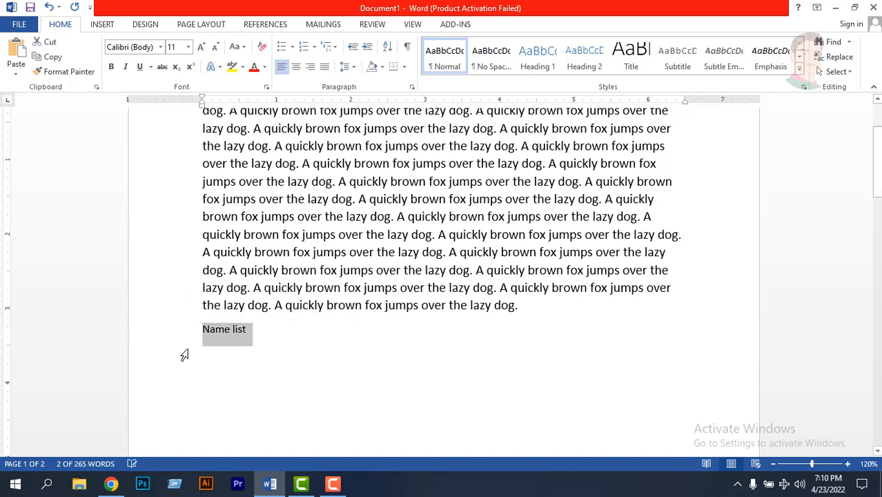
key(ctrl+bracketright)
key(ctrl+bracketright)
key(ctrl+bracketright)
key(ctrl+bracketright)
key(ctrl+bracketright)
key(ctrl+bracketright)
key(ctrl+bracketright)
key(ctrl+bracketright)
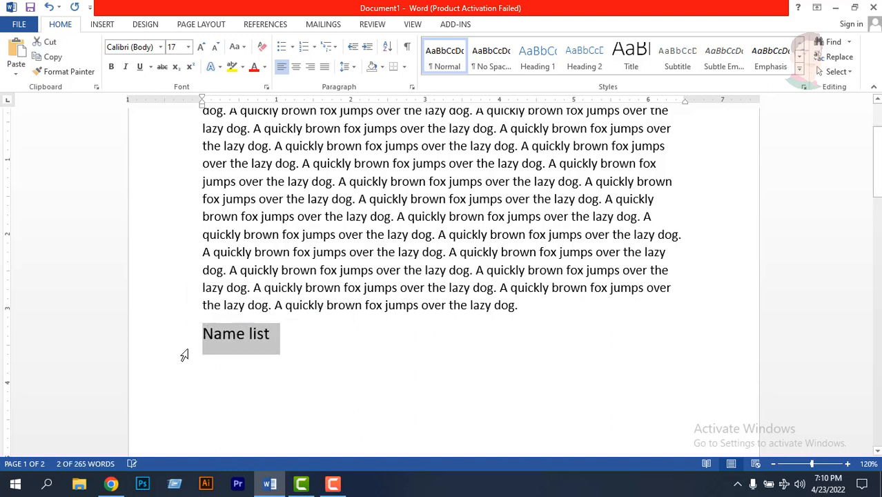
key(Down)
key(Return)
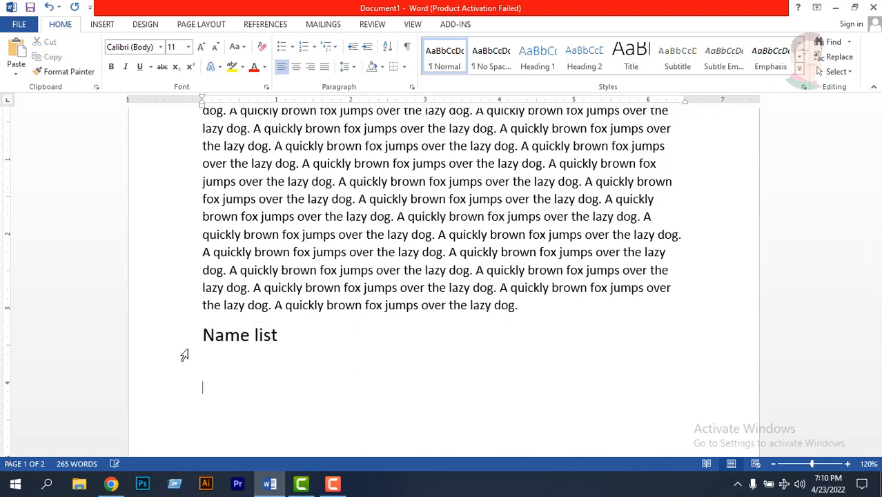
- Enter four first names under the "Name list" heading, each on its own line
click(280, 336)
key(Return)
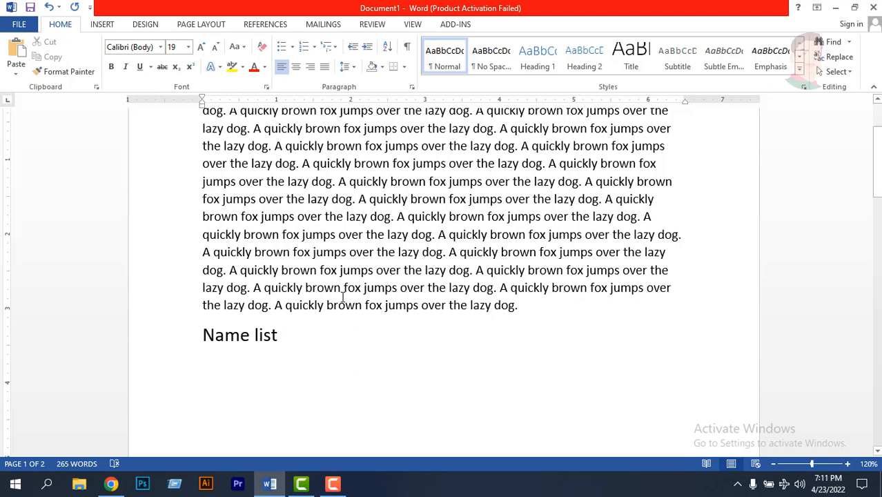
text(Akib)
key(Return)
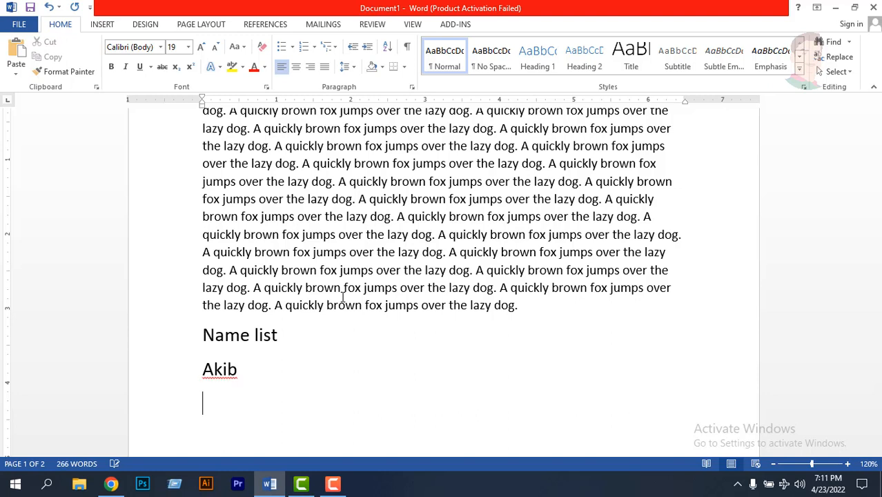
text(Rasel)
key(Return)
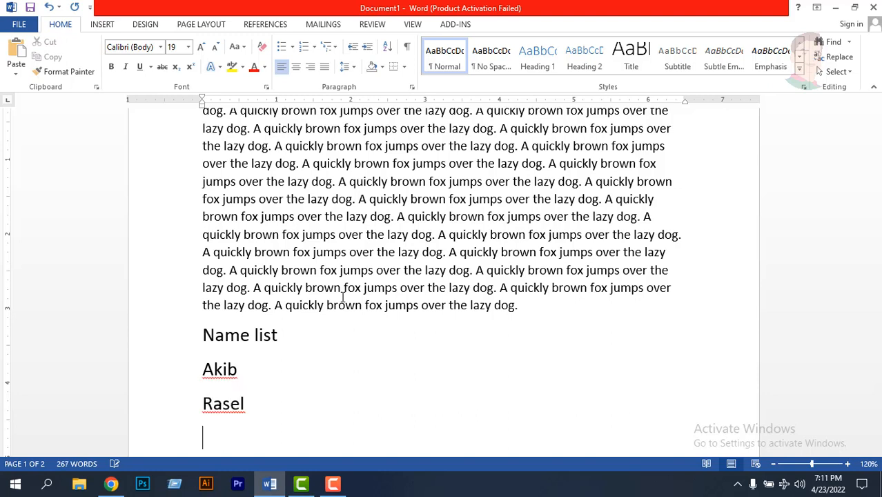
text(Emran)
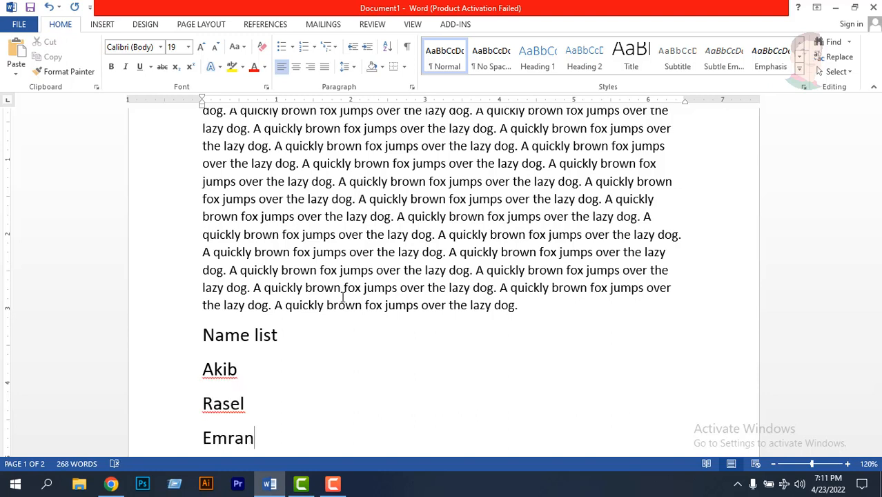
key(Return)
text(maruf)
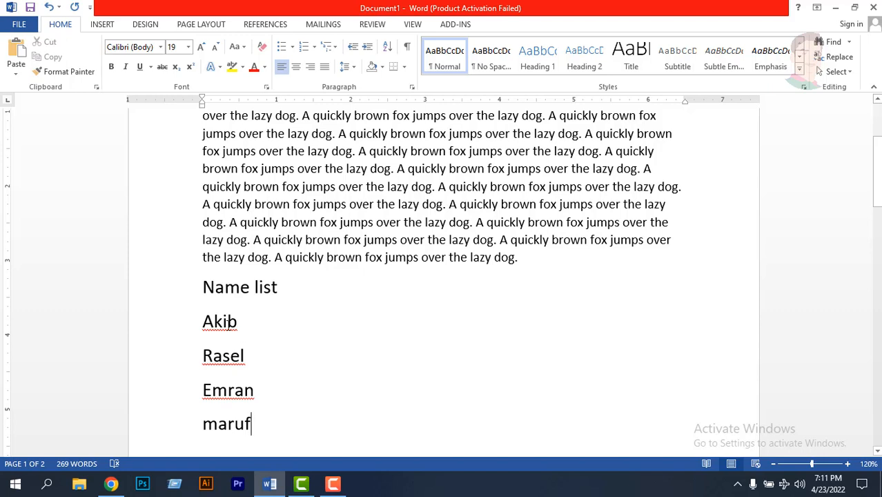
- Format the four names under "Name list" as a bulleted list with the arrowhead bullet
double_click(259, 398)
click(229, 327)
drag(256, 422, 219, 310)
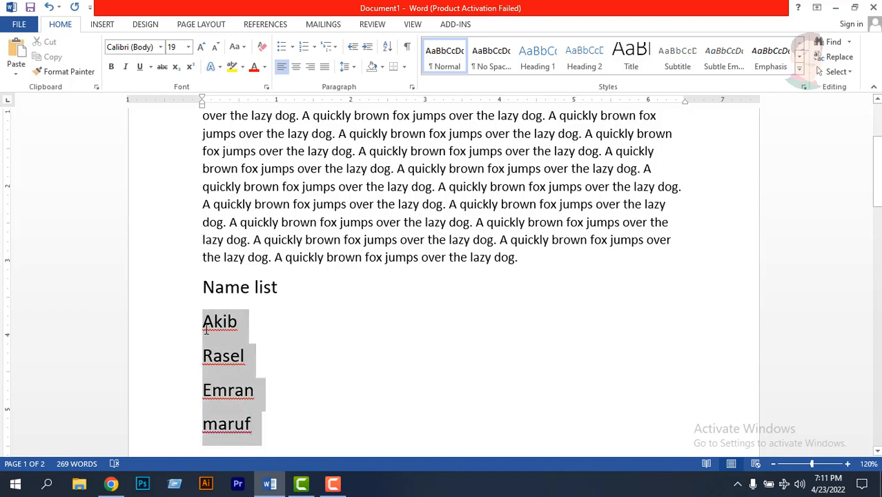
click(293, 48)
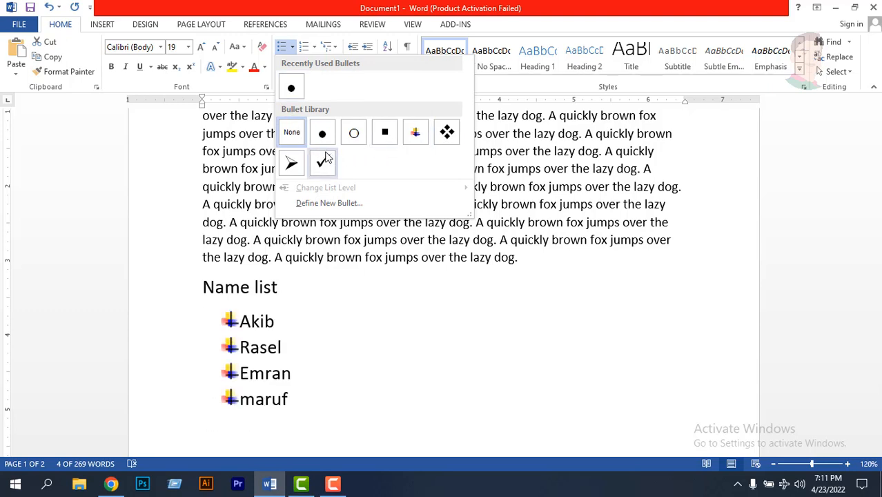
click(291, 163)
click(322, 320)
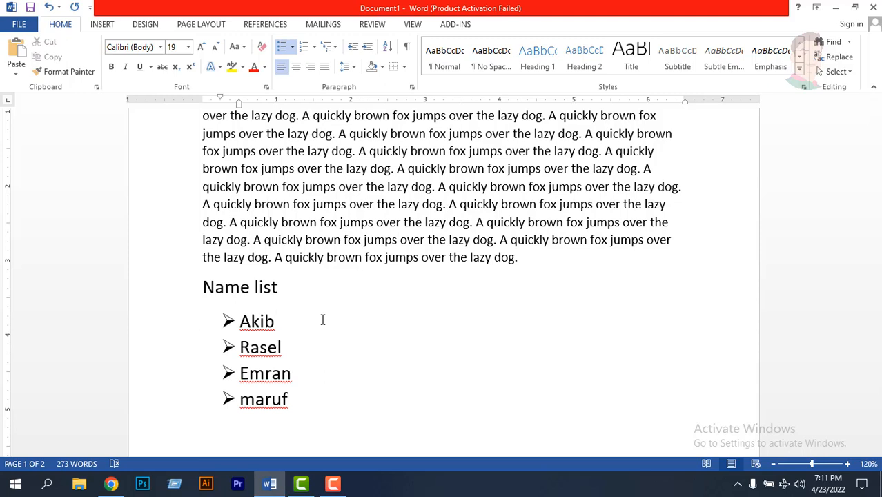
- Remove the arrowhead bullets from the four names by setting the bullet style to None
drag(296, 400, 235, 321)
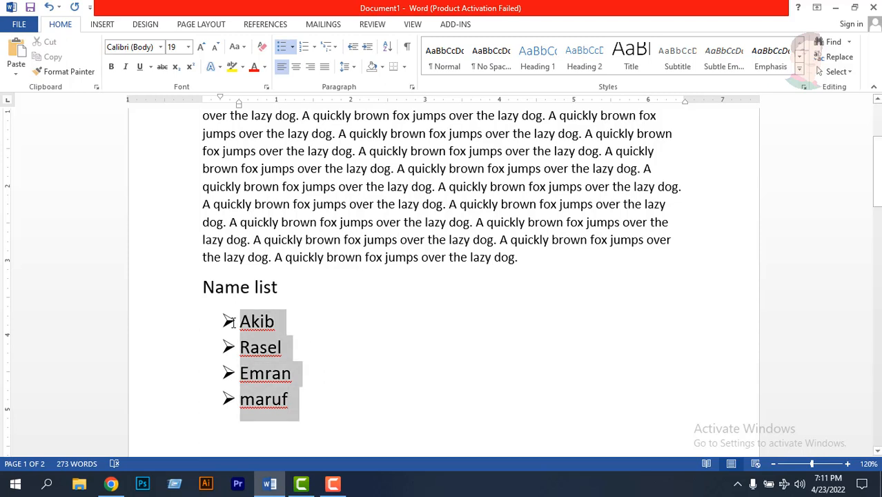
click(292, 47)
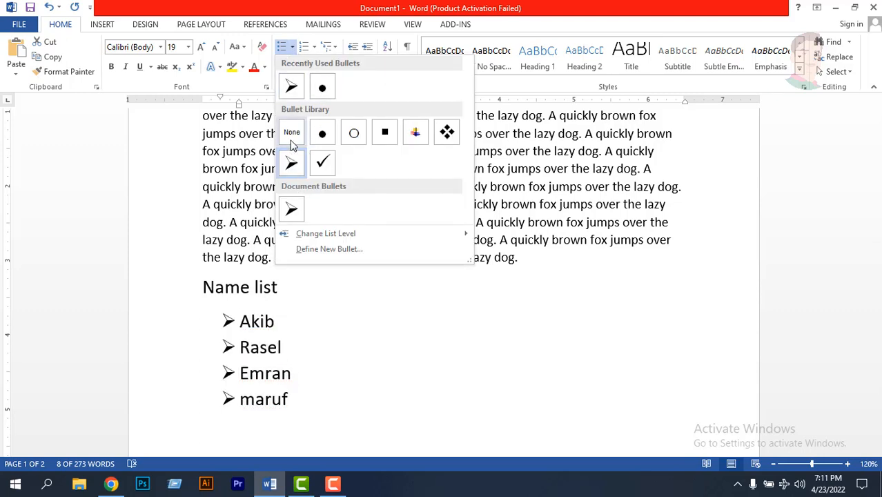
click(291, 141)
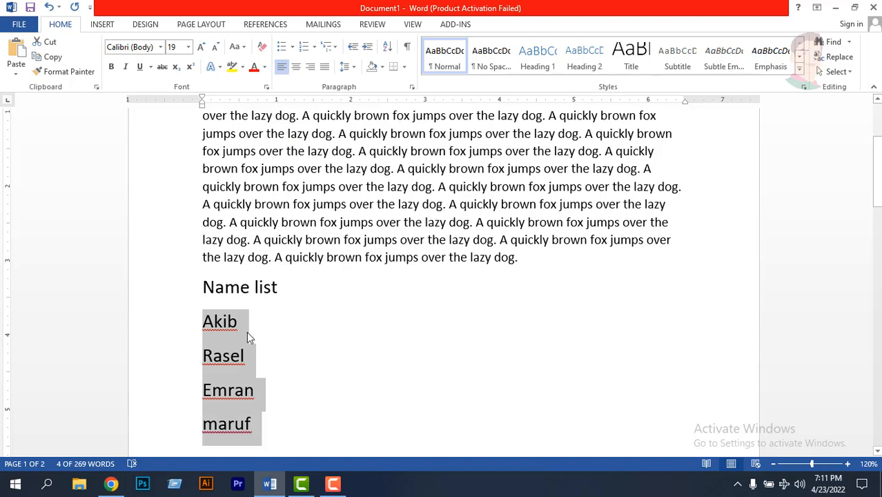
- Number the four names with the 1), 2), 3) numbering format
click(314, 51)
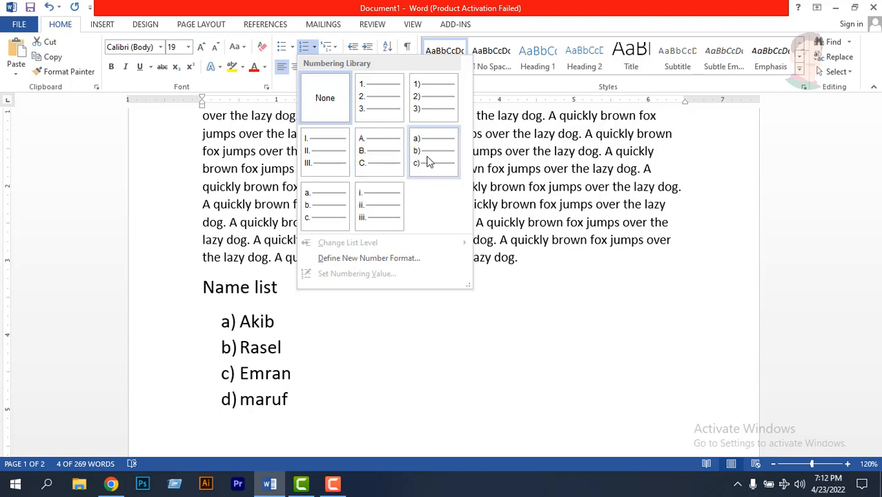
click(426, 97)
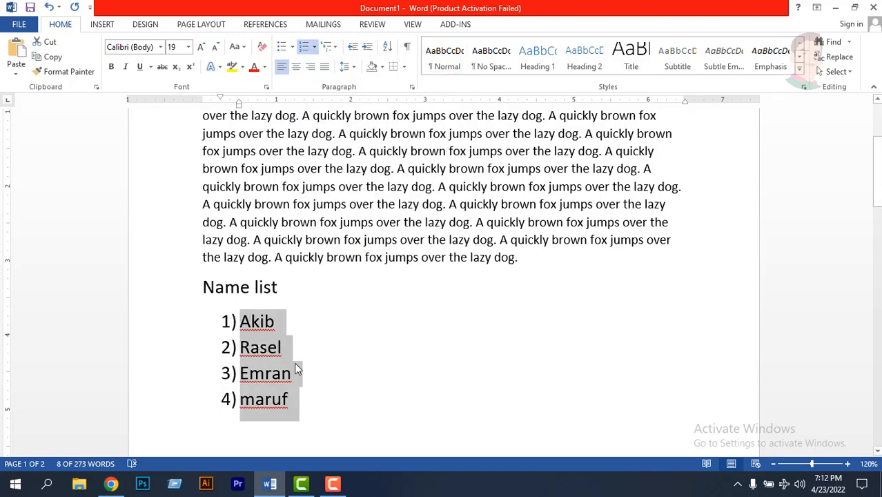
drag(295, 399, 290, 392)
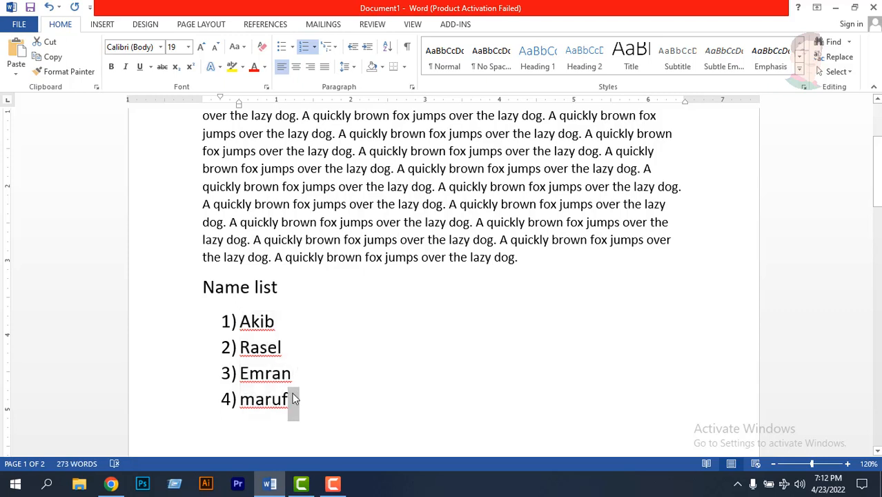
click(293, 399)
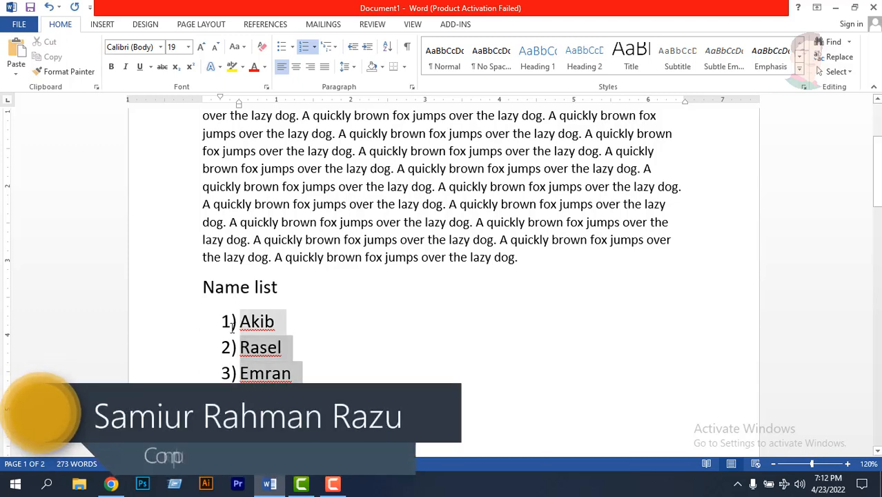
- Remove the 1), 2), 3) numbering from the four names
drag(297, 414, 239, 319)
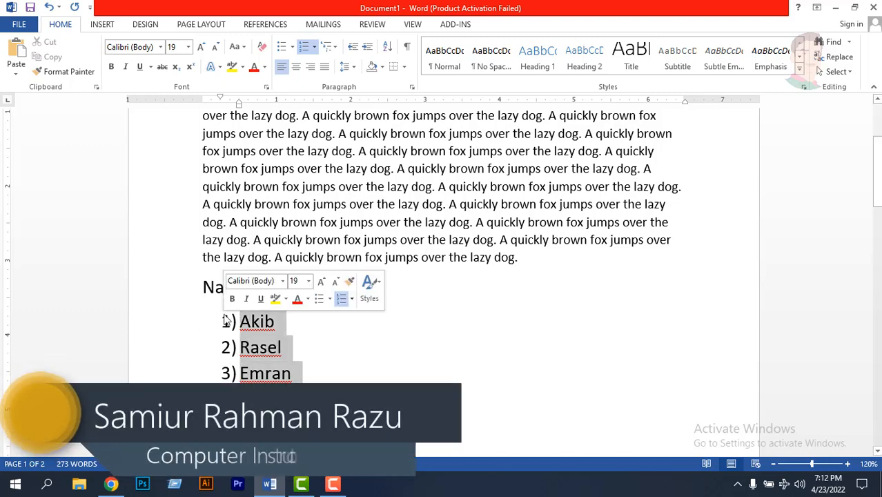
click(315, 46)
click(325, 169)
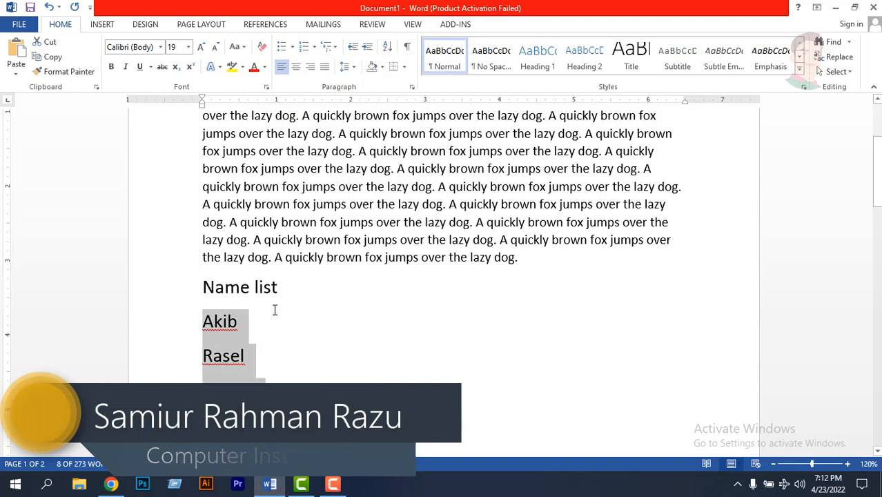
- Apply a multilevel list style to the four names so they are numbered 1., 2., 3., 4
click(268, 335)
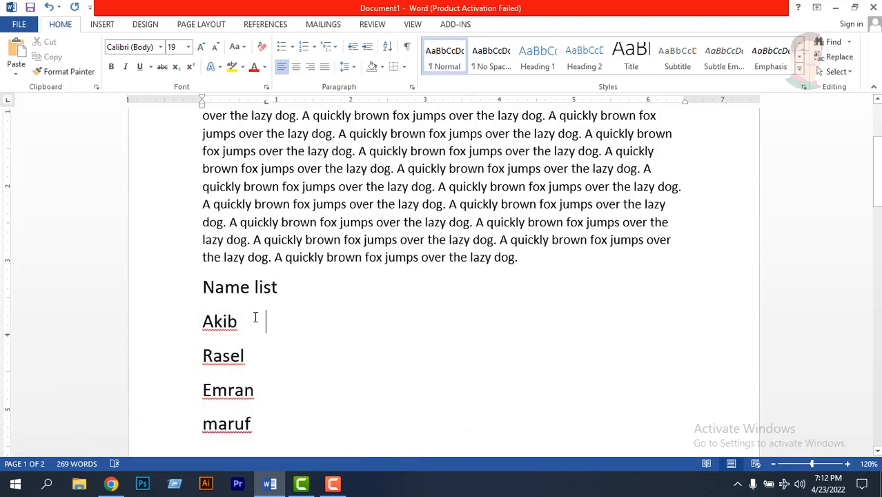
scroll(256, 321, down, 1)
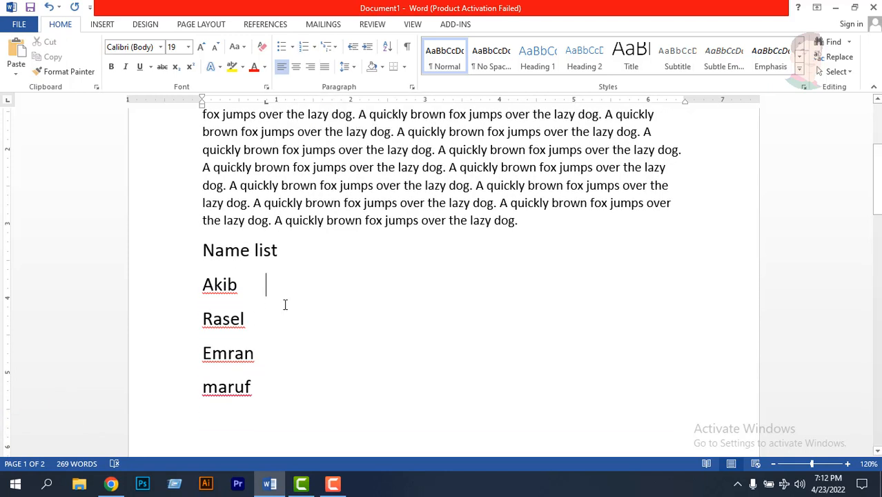
drag(261, 387, 207, 288)
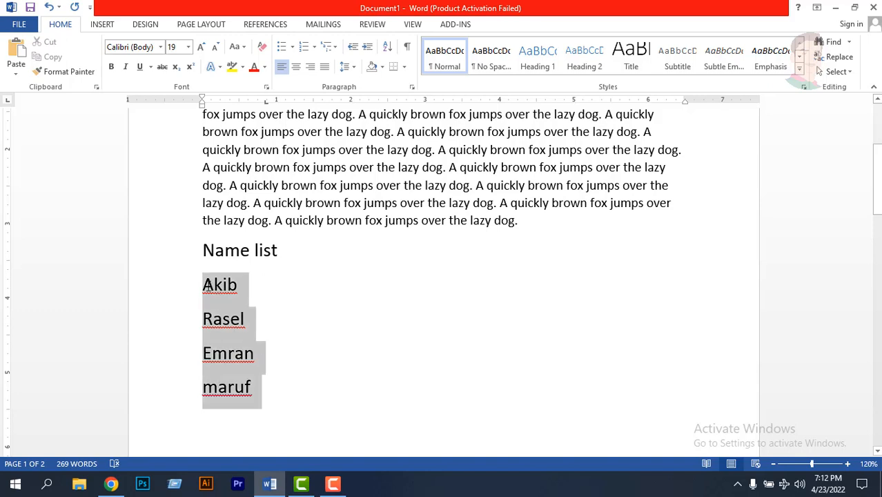
click(331, 46)
click(442, 185)
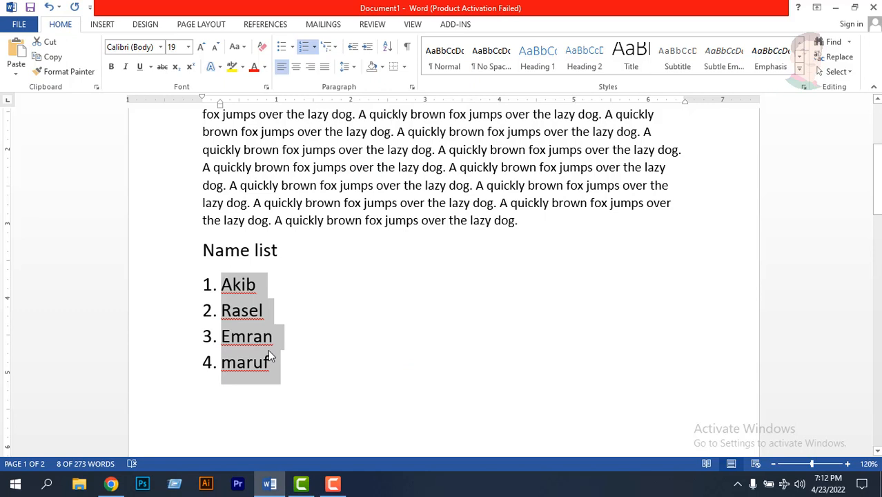
click(281, 292)
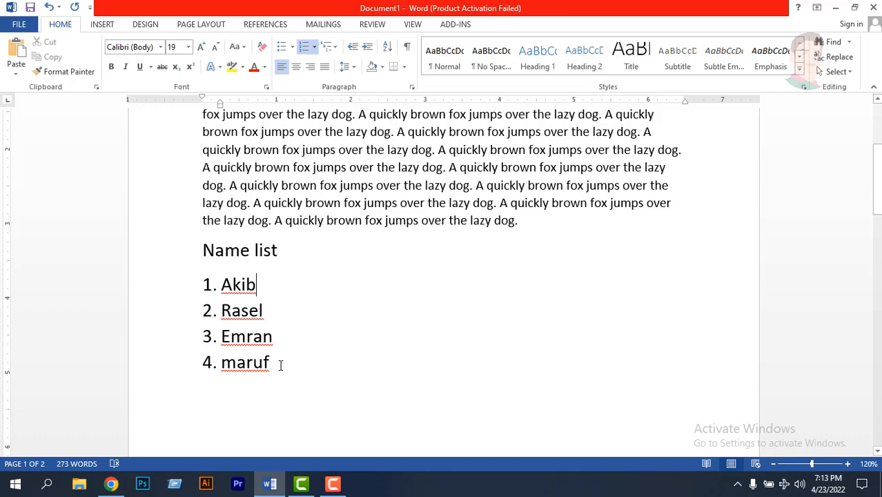
scroll(279, 359, up, 5)
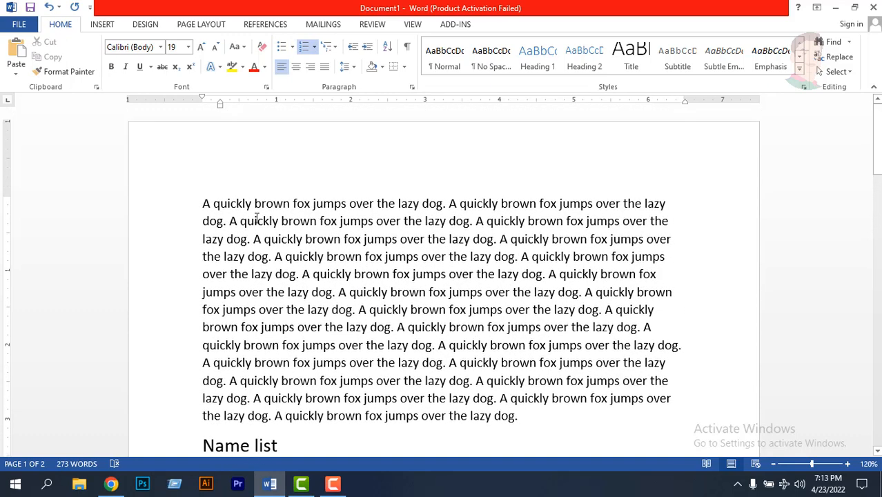
click(254, 203)
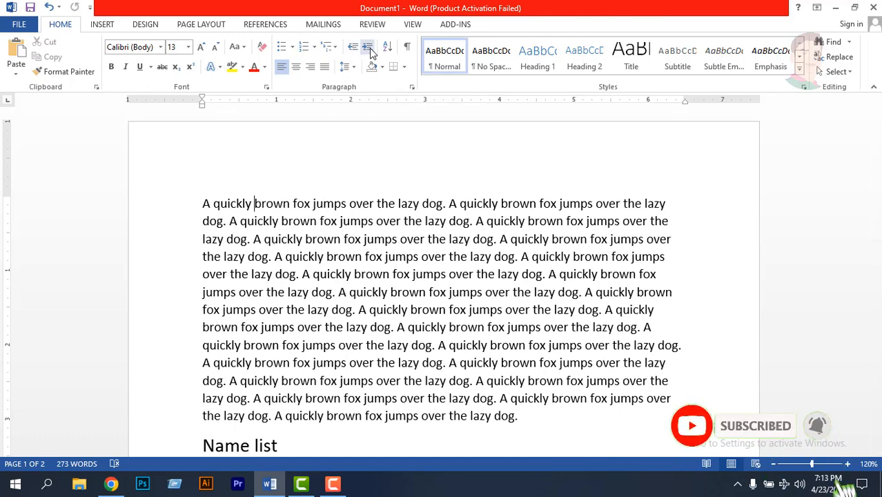
scroll(329, 229, down, 5)
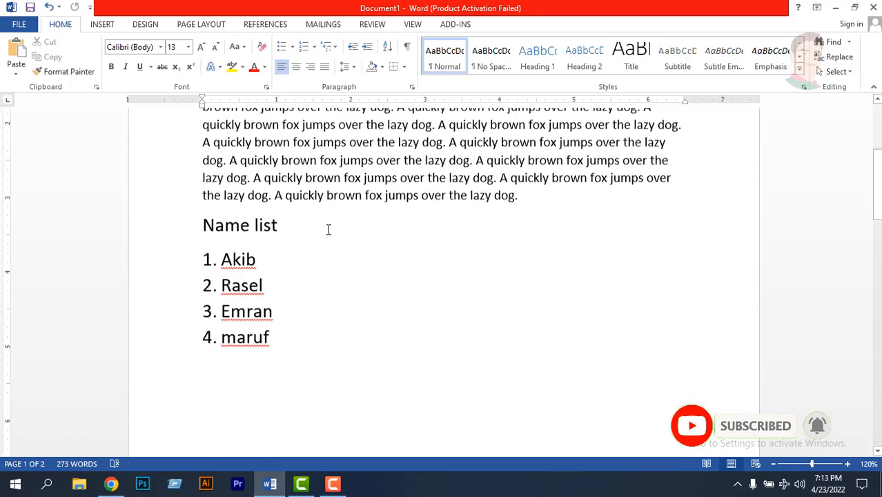
scroll(328, 229, up, 7)
scroll(325, 221, down, 5)
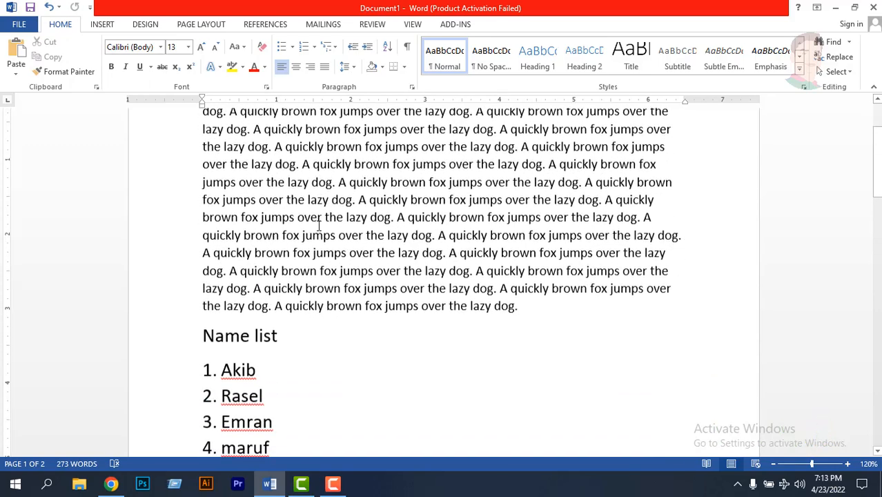
- End the numbered list after the fourth name, leave a blank line and enter a person's full name
click(291, 300)
key(Return)
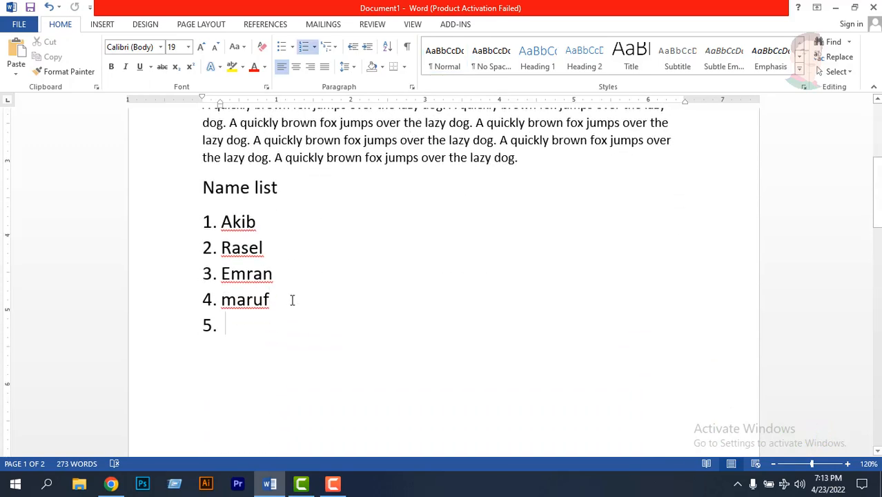
key(Return)
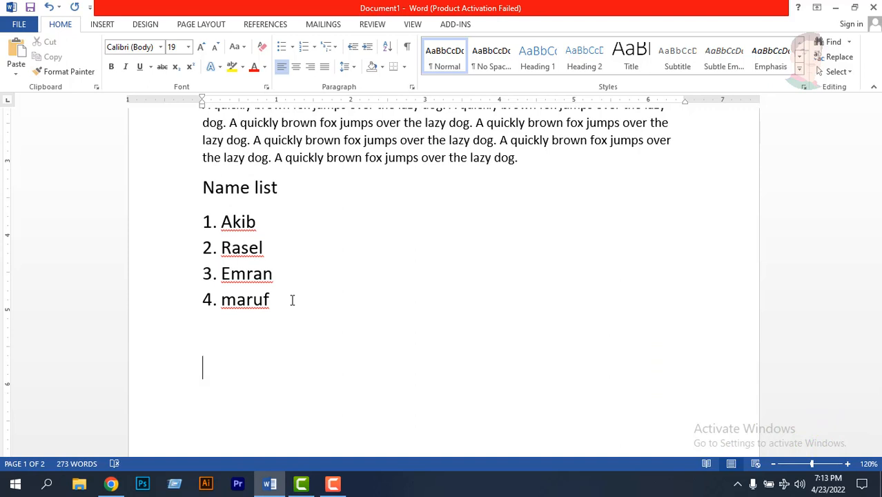
key(Return)
text(Razu Ahmed)
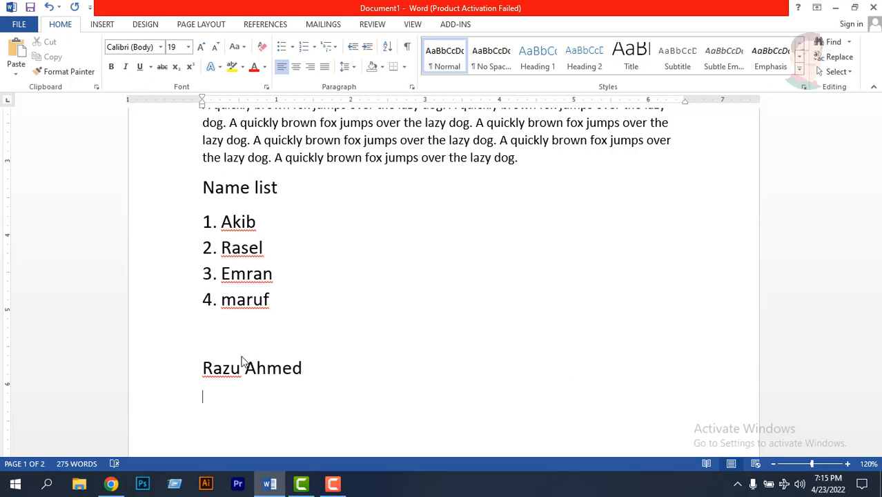
text(Comp)
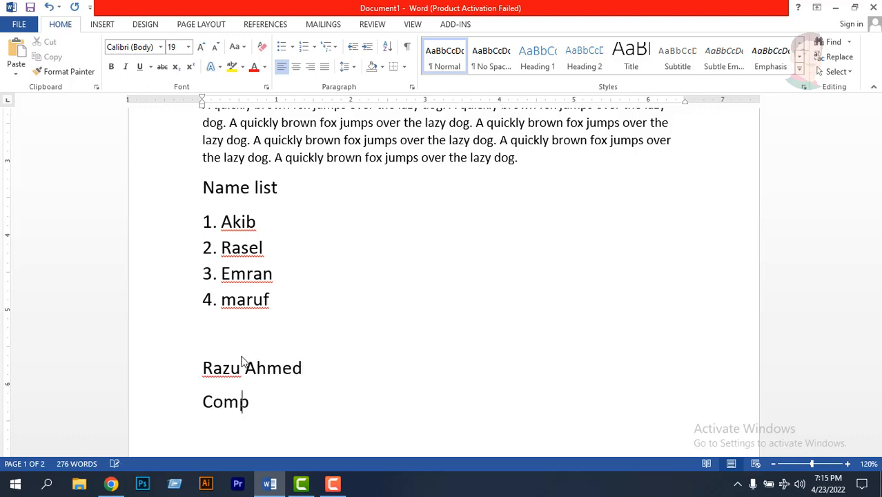
- Add the line "Computer Instructor" below the full name
text(uter Inst)
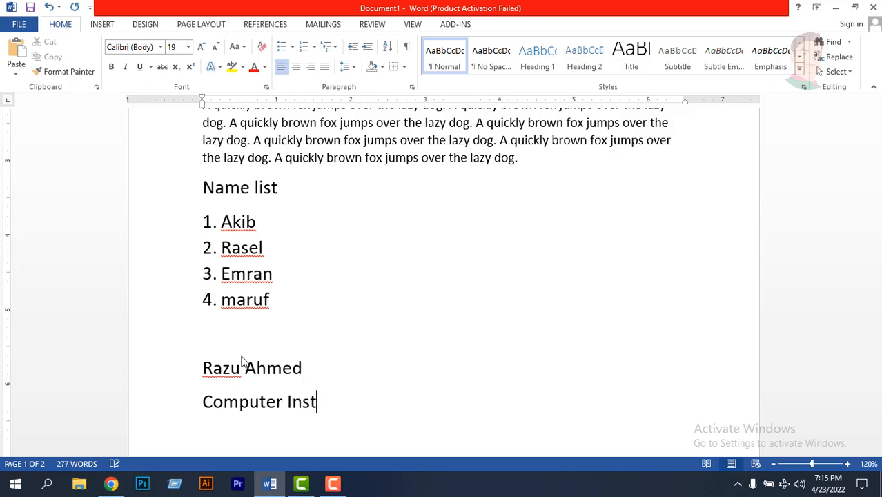
text(ructor)
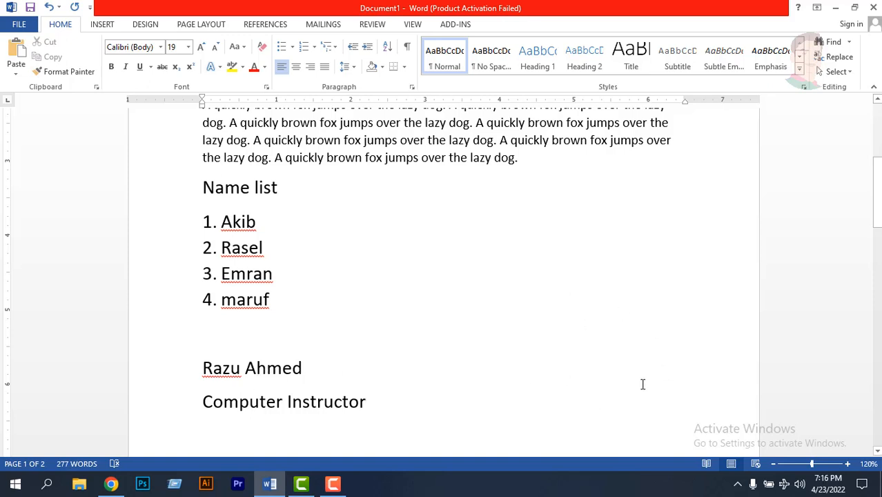
- Increase the left indent of the full name and "Computer Instructor" lines to 4 inches
drag(371, 407, 203, 366)
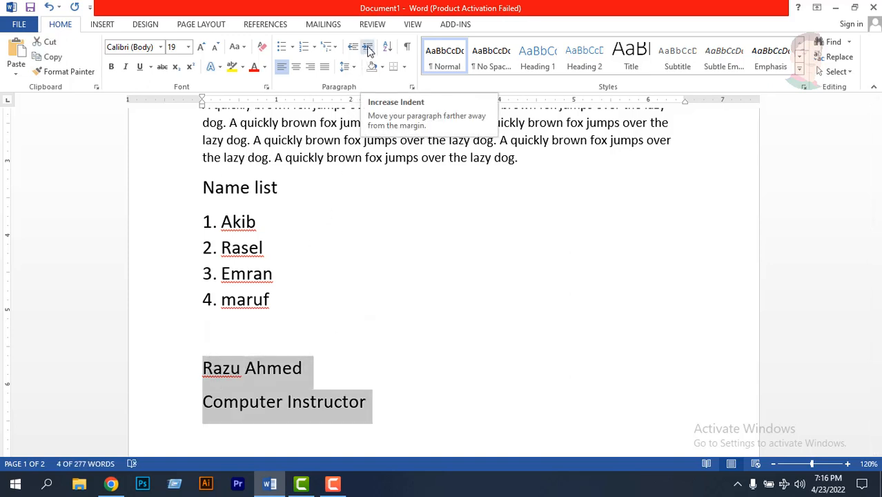
click(368, 49)
click(369, 49)
click(369, 50)
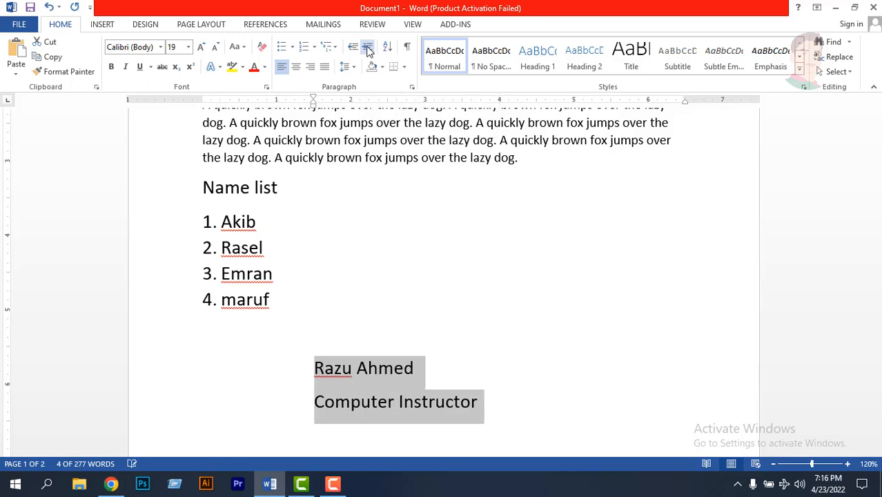
click(369, 50)
click(369, 50)
click(368, 50)
click(369, 49)
click(369, 50)
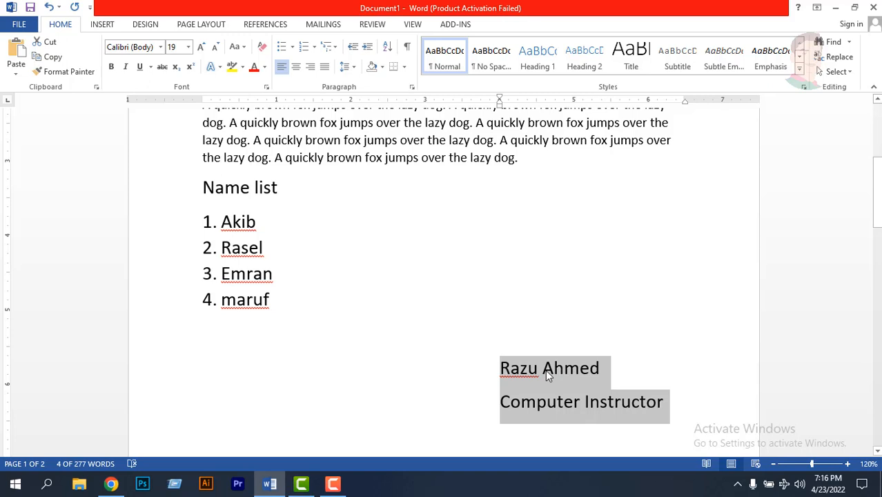
- Decrease the indent of the full name and "Computer Instructor" lines back to the left margin
click(354, 49)
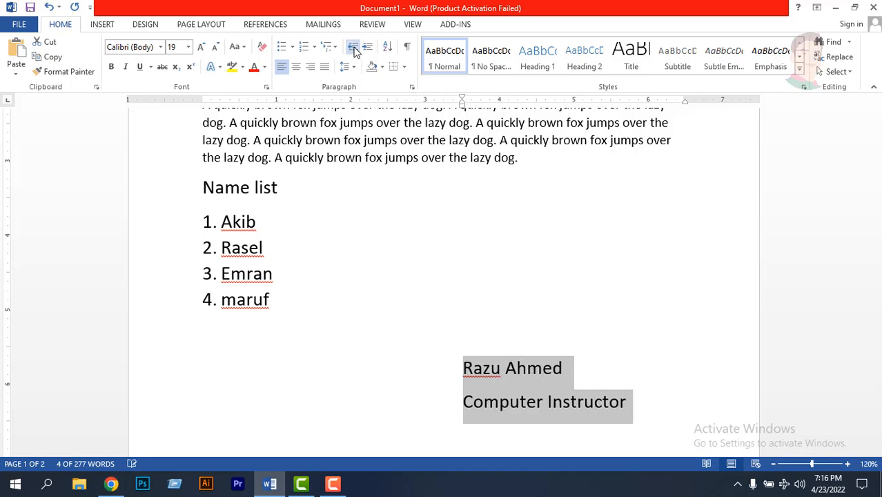
click(353, 49)
click(353, 48)
click(353, 48)
click(353, 48)
click(354, 48)
click(353, 48)
click(353, 48)
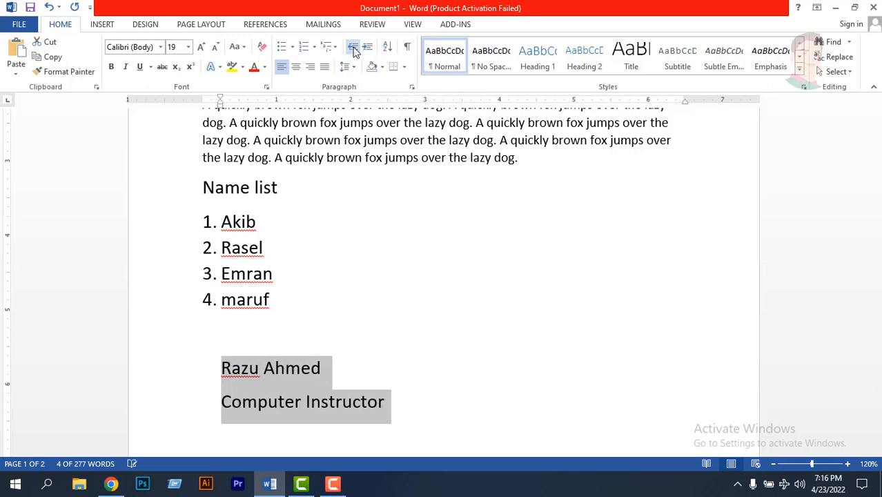
click(353, 49)
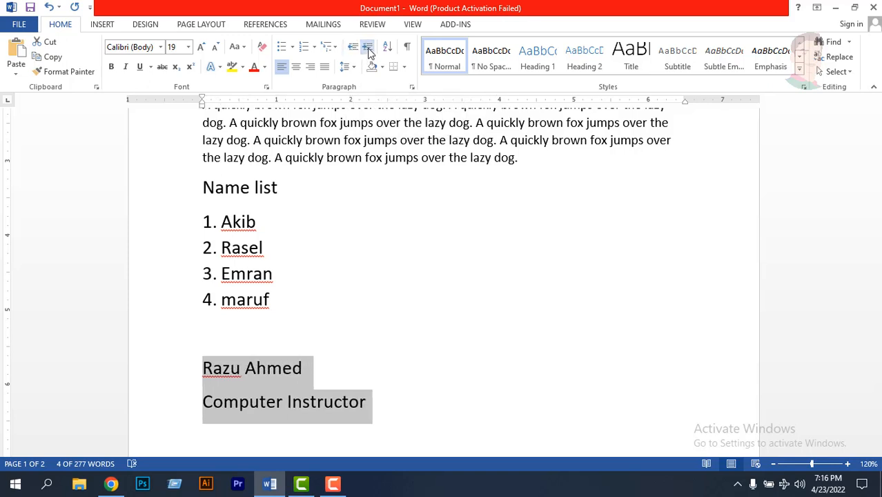
- Increase the indent of the same two lines step by step to 4.5 inches
click(367, 49)
click(367, 48)
click(368, 48)
click(368, 48)
click(368, 48)
click(368, 49)
click(368, 48)
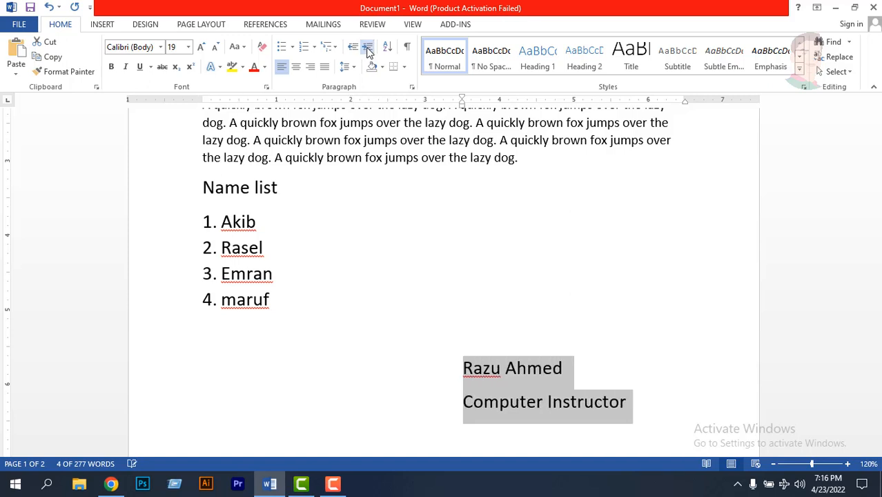
click(368, 48)
click(368, 48)
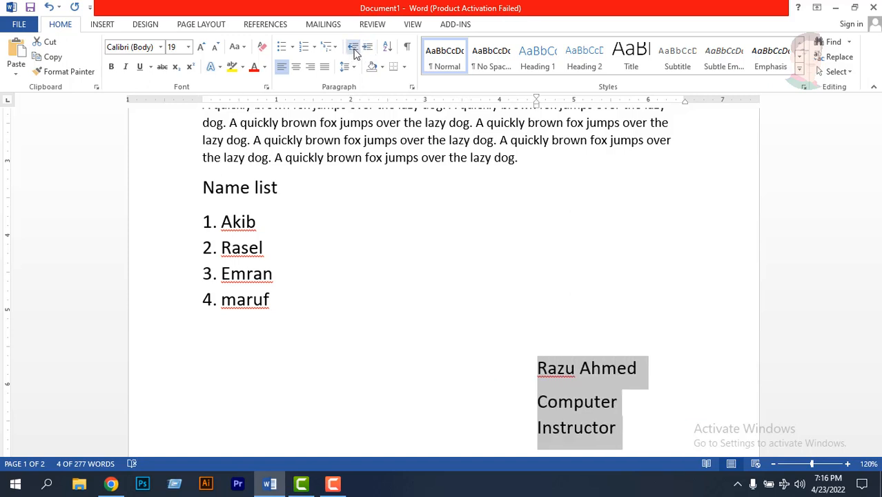
- Decrease the indent of the full name and "Computer Instructor" lines to 1 inch and deselect them
click(353, 49)
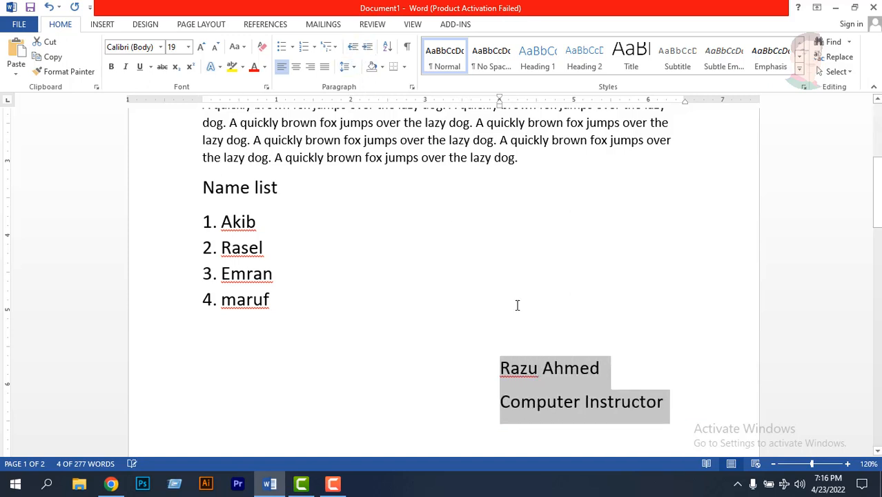
click(353, 49)
click(354, 49)
click(353, 49)
click(353, 48)
click(354, 48)
click(354, 48)
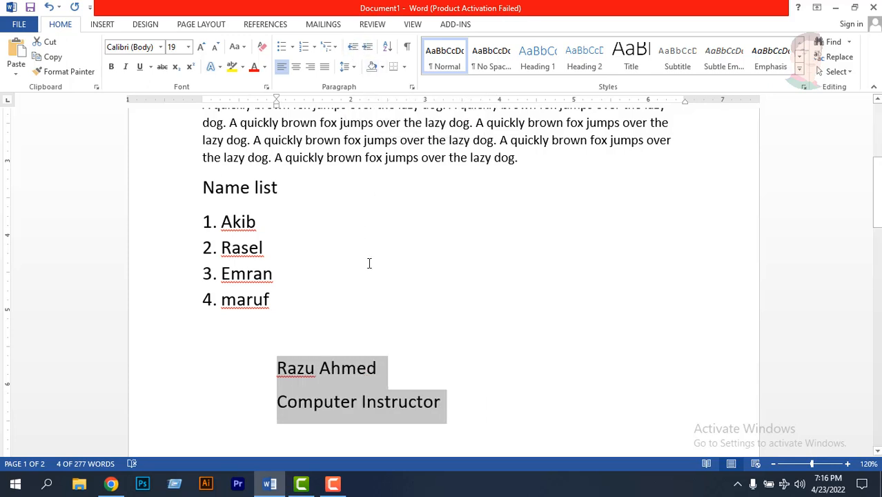
click(301, 197)
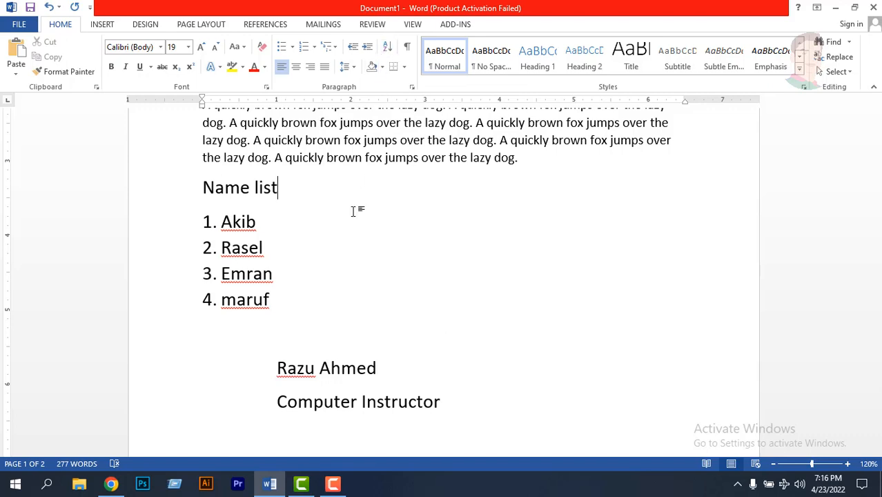
- In the table on page 2, sort the rows below the header by the Name column as text in ascending order
scroll(355, 222, down, 4)
scroll(355, 221, down, 6)
scroll(356, 232, up, 1)
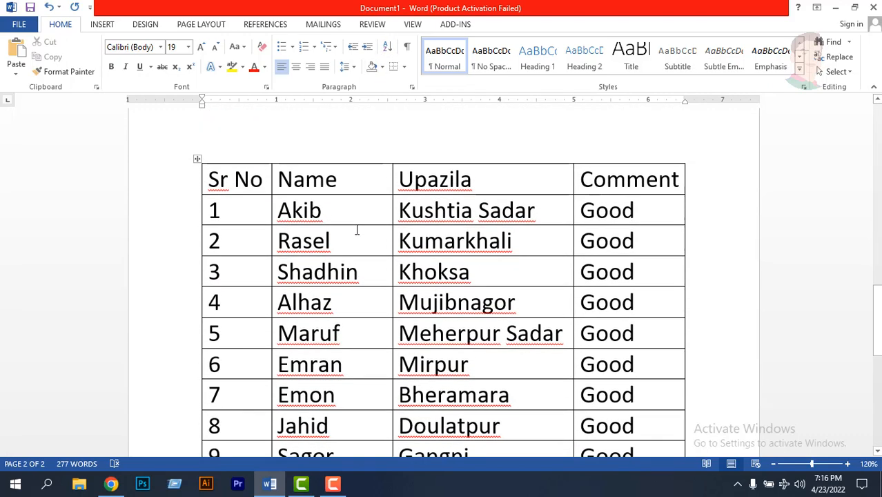
scroll(356, 233, down, 1)
scroll(460, 323, down, 2)
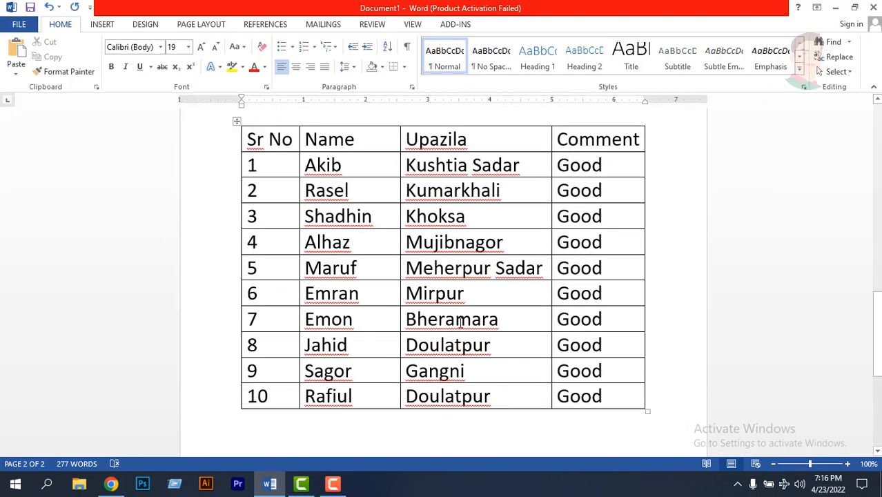
click(518, 347)
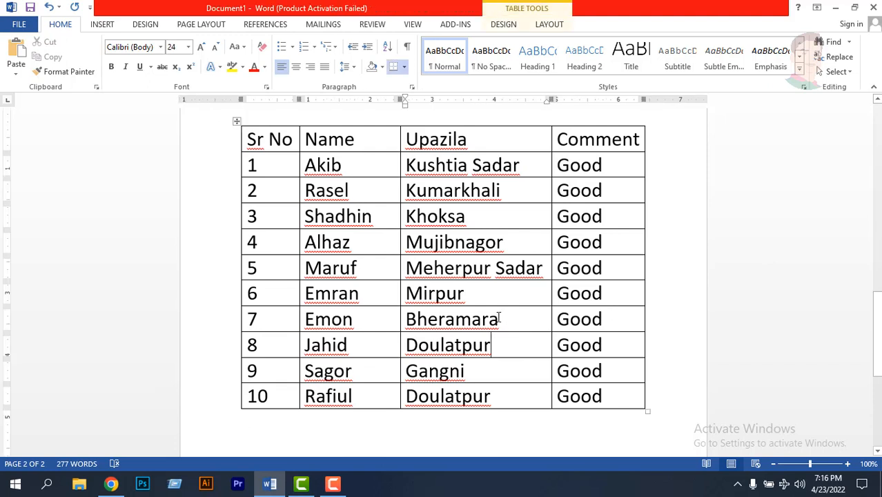
click(371, 162)
click(604, 173)
click(344, 166)
drag(353, 165, 347, 398)
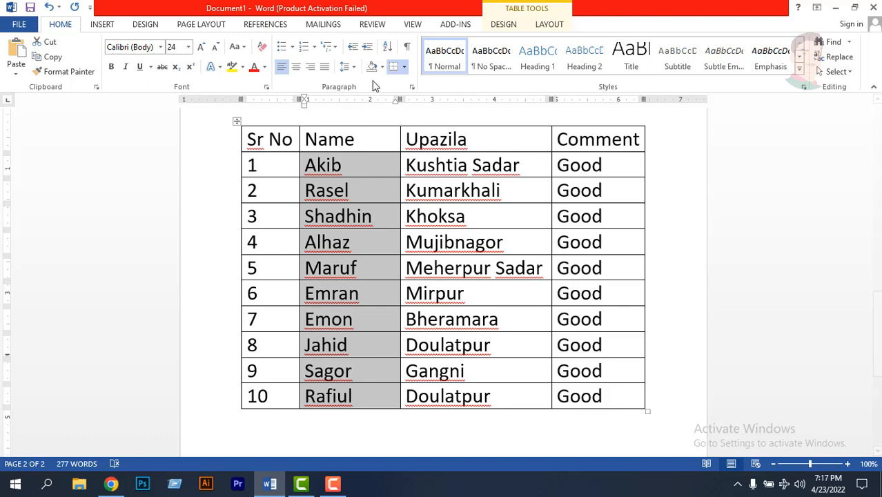
click(388, 52)
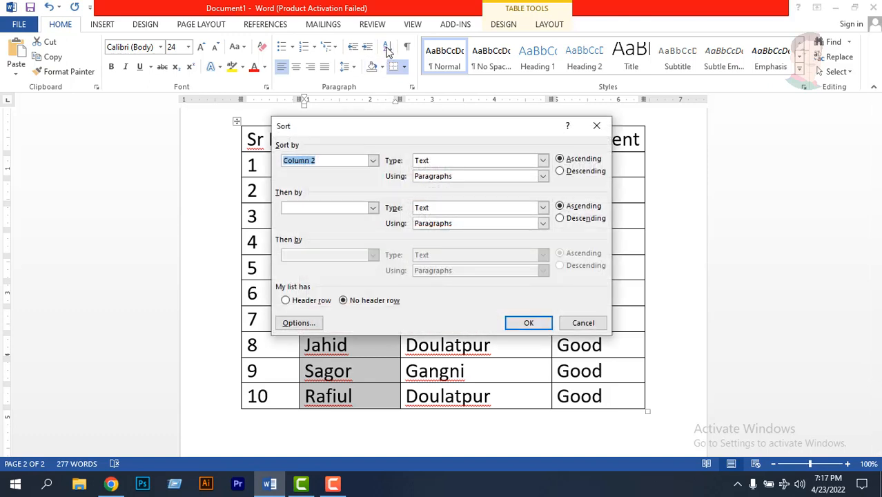
drag(369, 122, 322, 100)
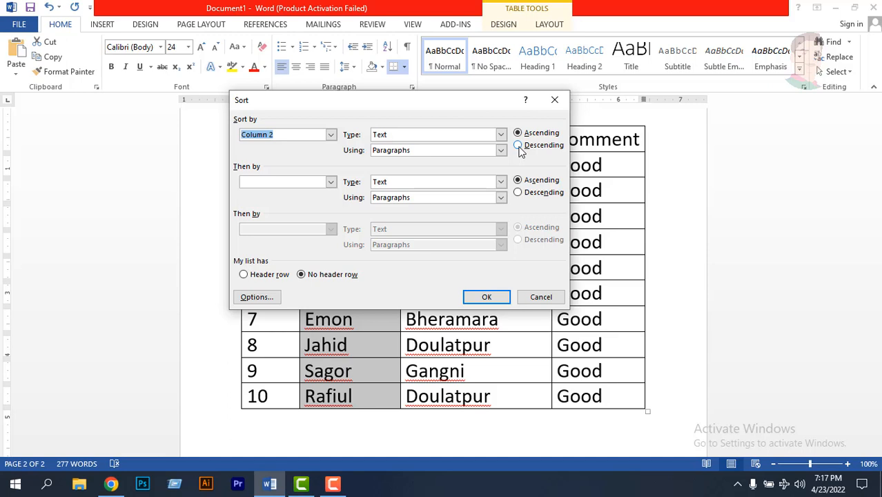
click(519, 132)
key(Return)
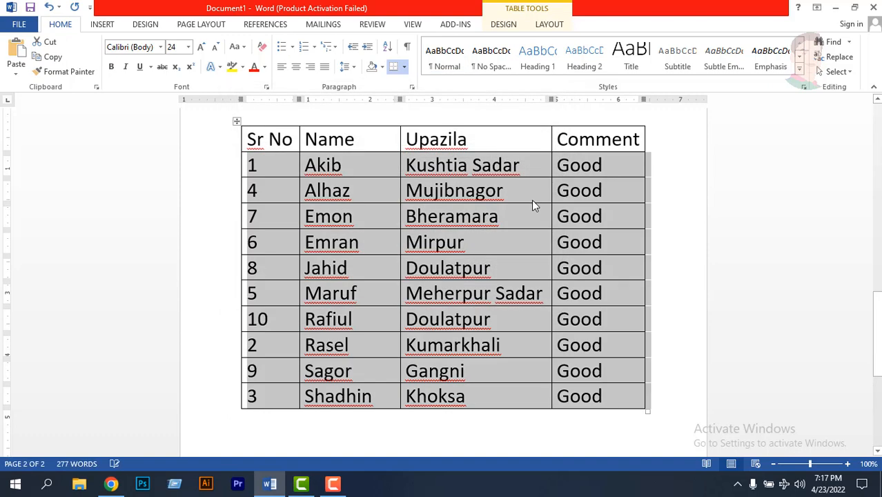
- Sort the table rows below the header by the Sr No column as numbers in ascending order
click(353, 167)
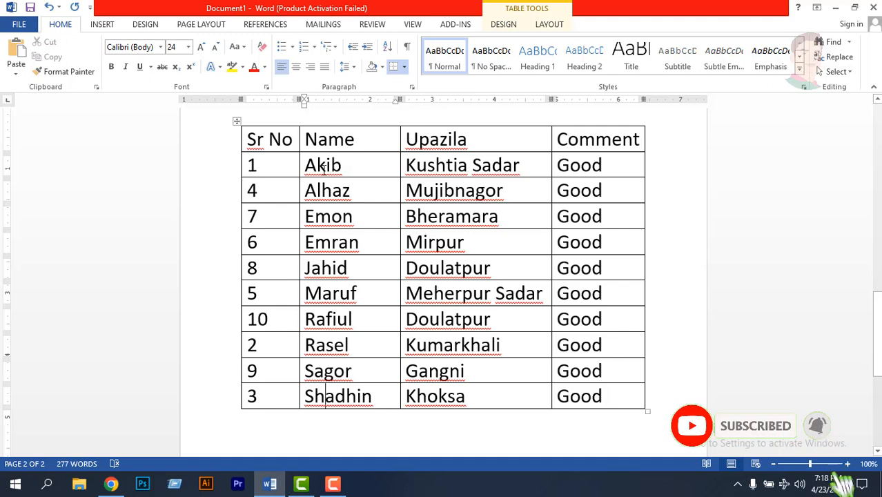
click(276, 316)
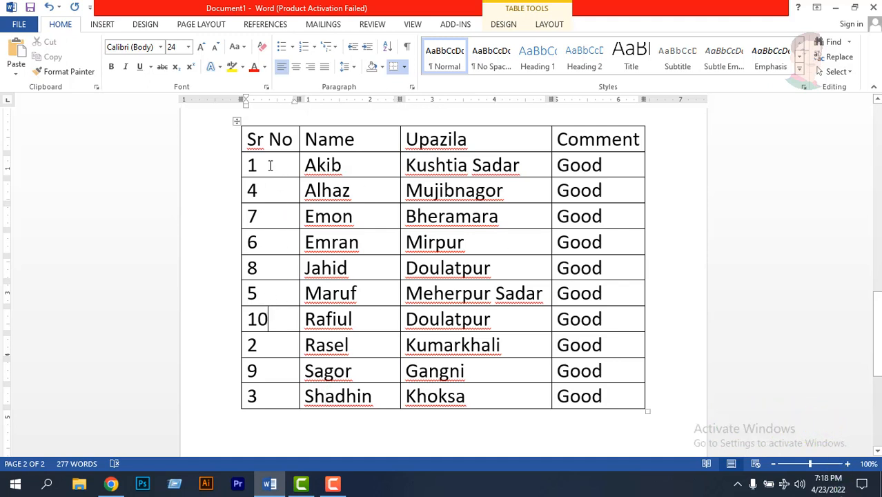
drag(269, 165, 277, 394)
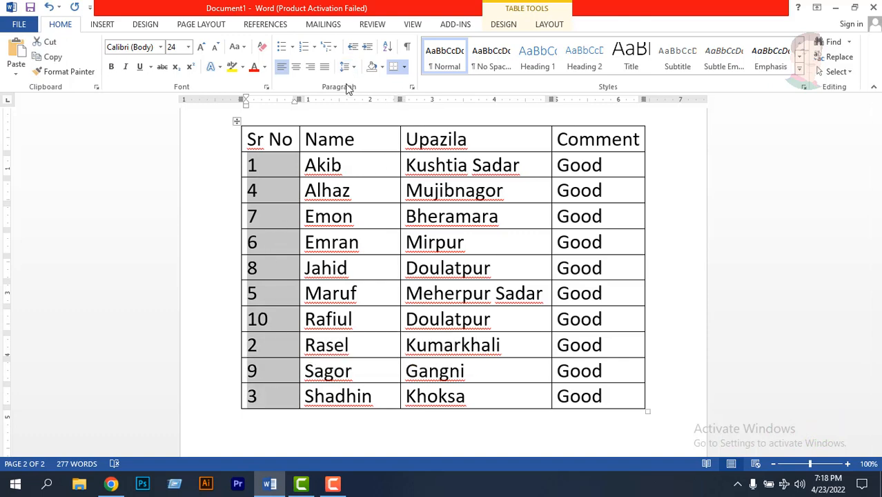
click(387, 50)
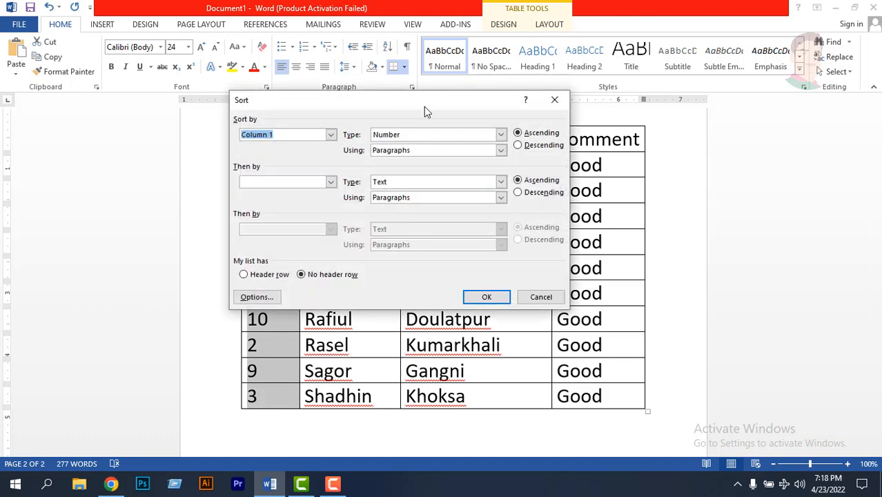
click(518, 133)
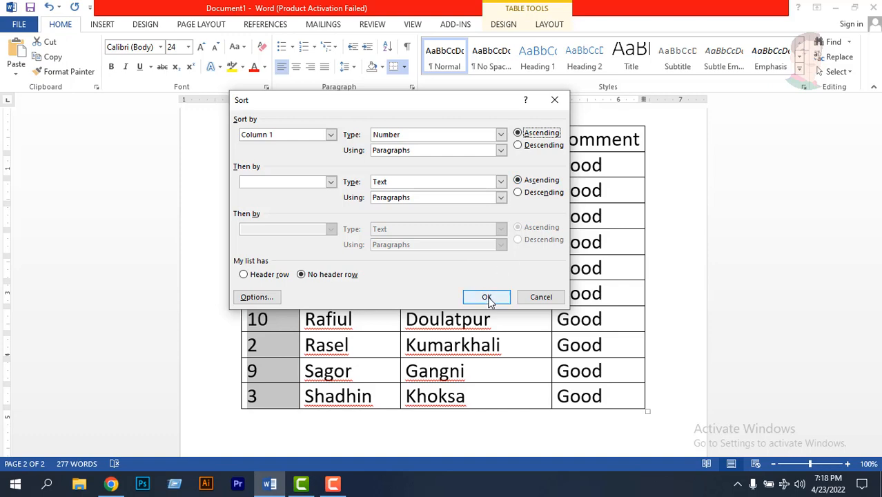
click(487, 298)
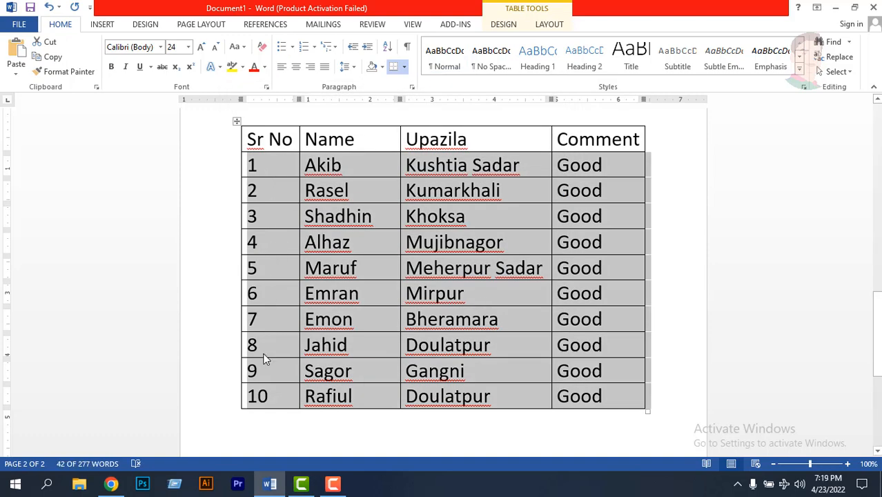
- Sort the table rows below the header by Sr No as numbers in descending order, and undo that sort
click(387, 52)
click(518, 145)
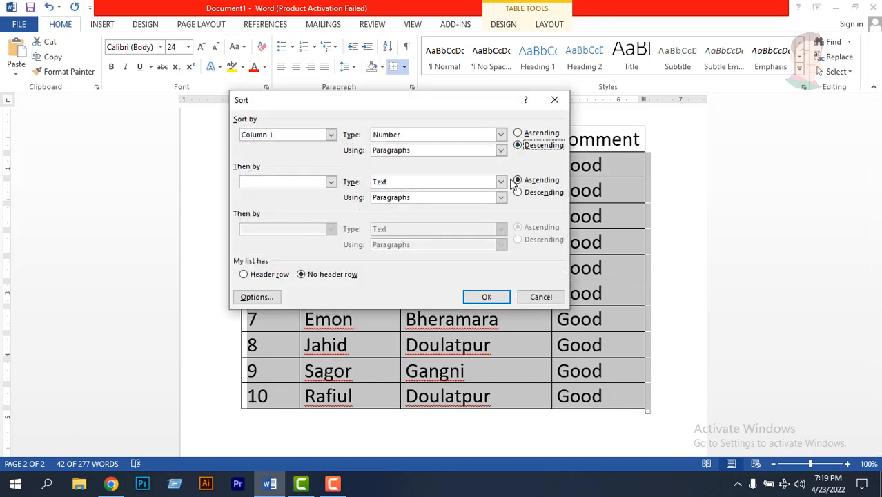
click(486, 299)
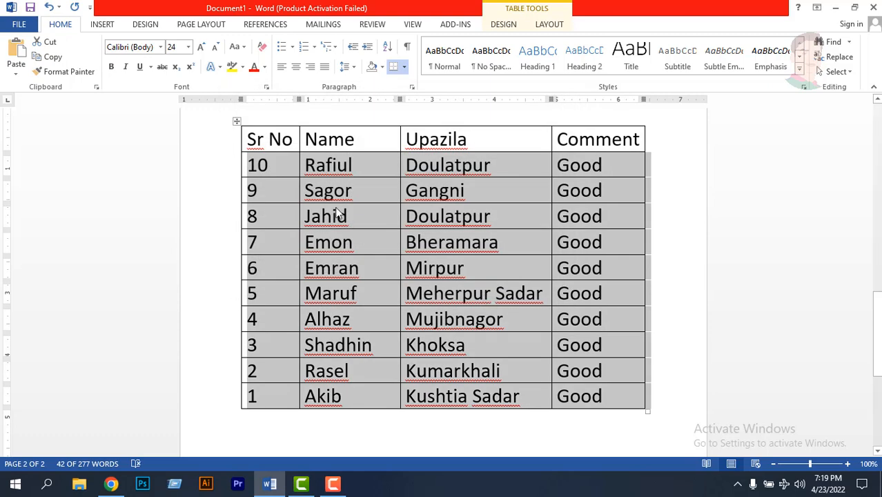
click(274, 170)
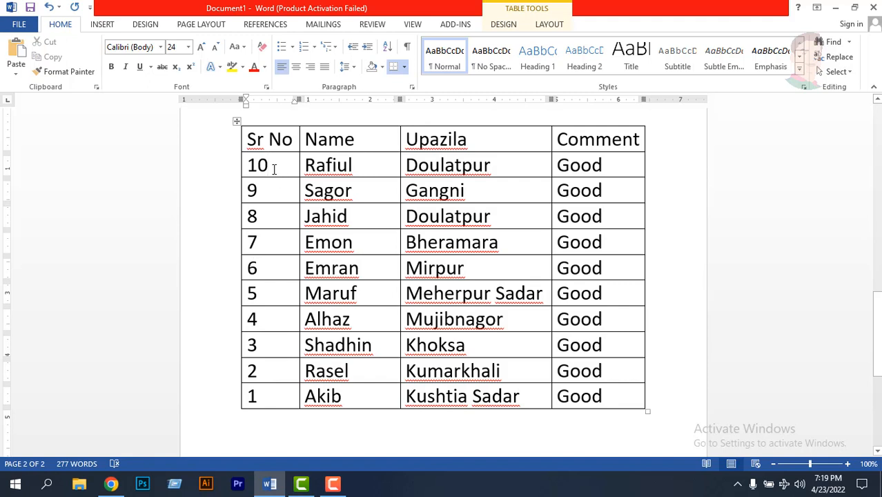
key(ctrl+z)
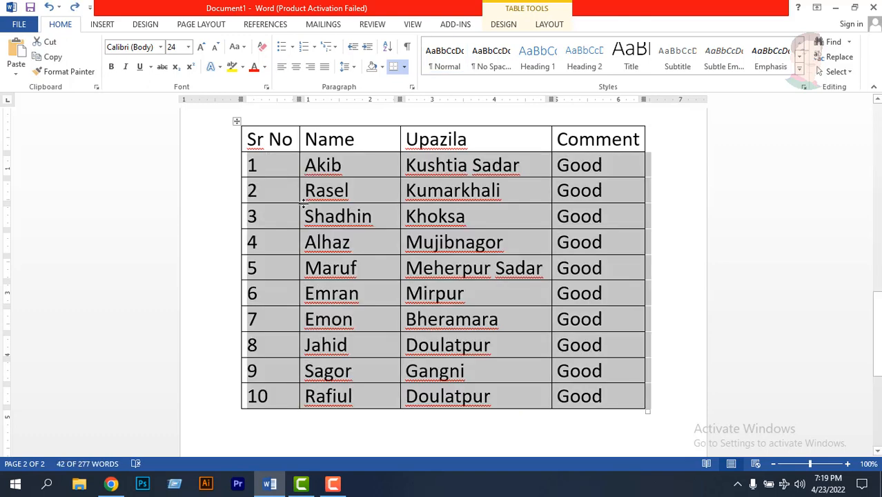
click(360, 174)
- Center the "A quickly brown fox" paragraph on page 1 and enlarge its font size to 16
scroll(359, 200, up, 2)
scroll(359, 200, up, 10)
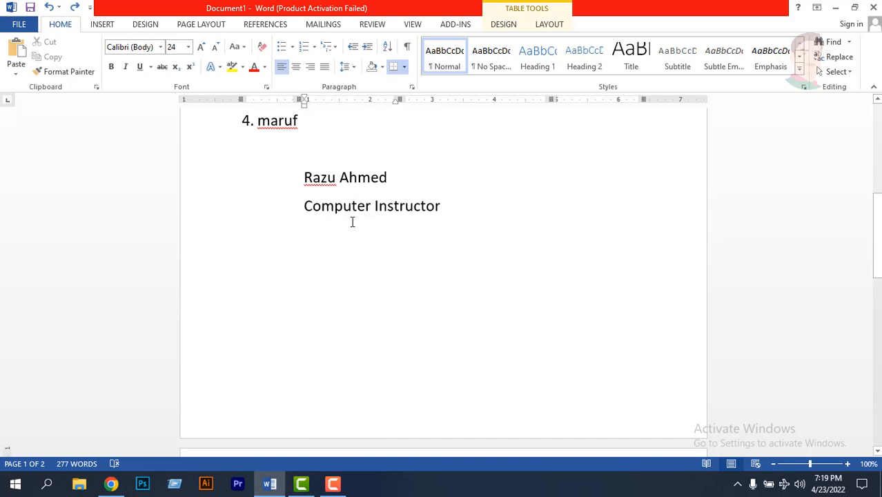
scroll(352, 220, up, 9)
scroll(352, 223, up, 2)
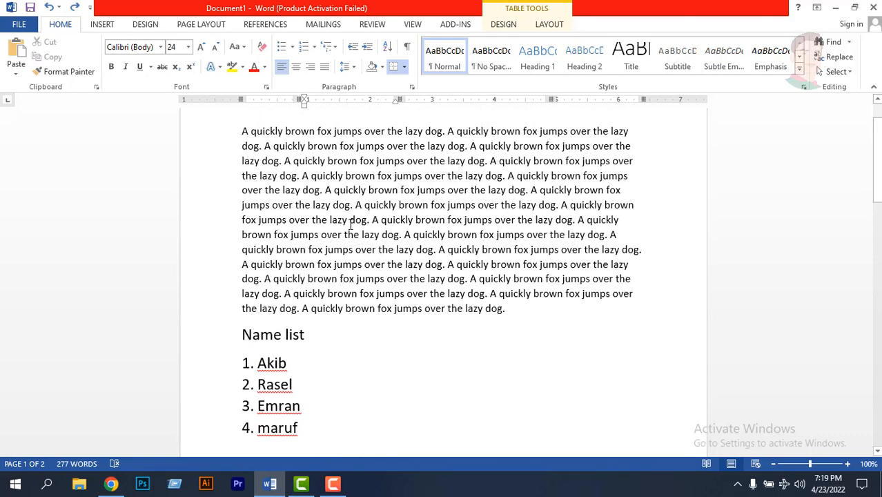
scroll(351, 206, up, 1)
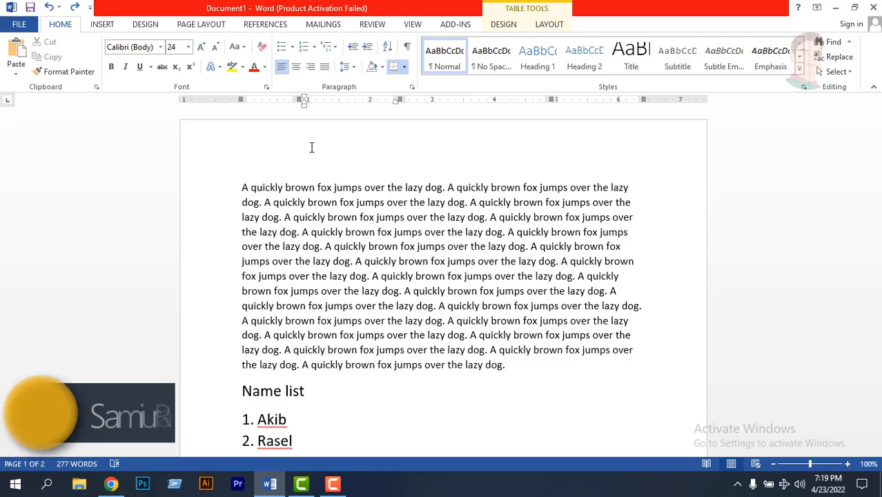
scroll(430, 248, down, 2)
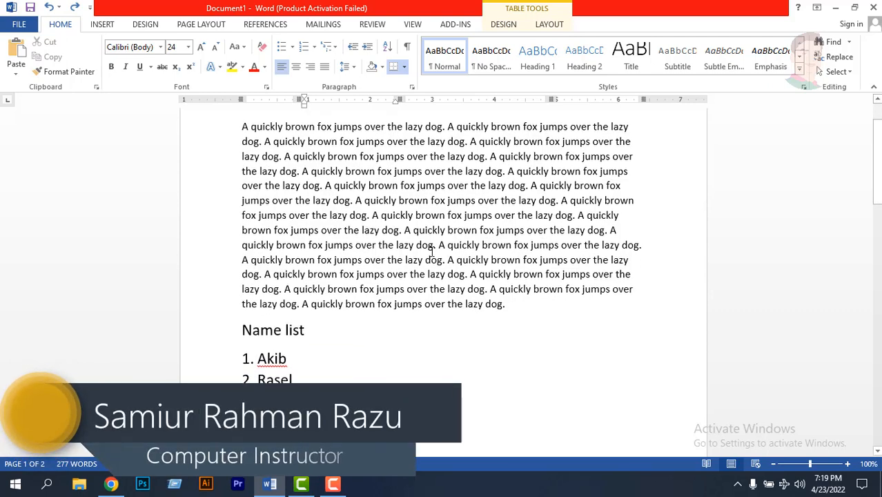
scroll(433, 252, down, 2)
scroll(432, 252, up, 4)
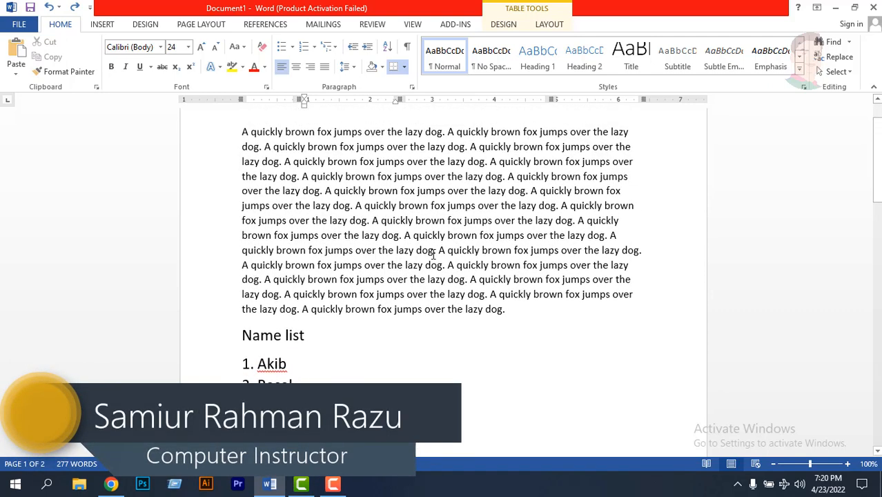
click(290, 185)
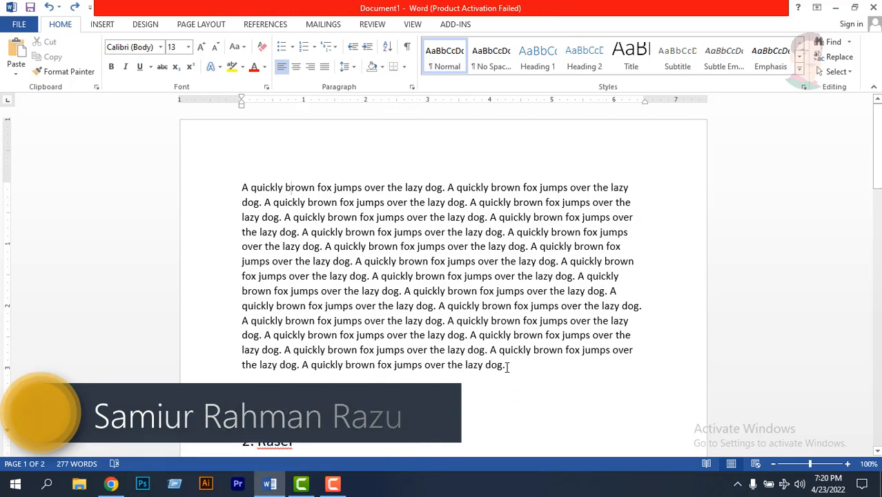
drag(506, 364, 249, 186)
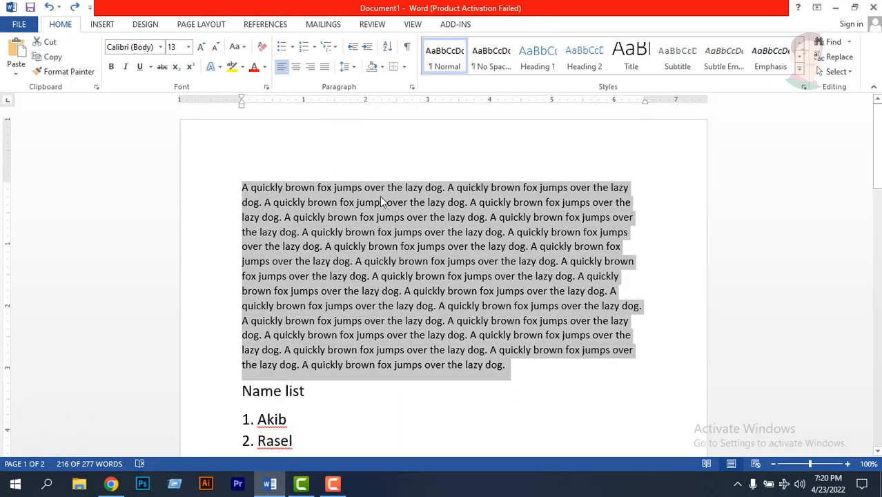
click(297, 69)
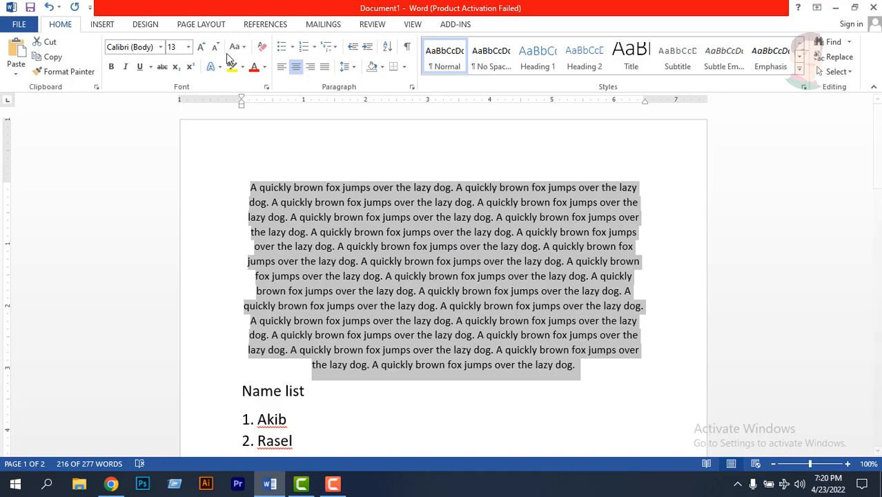
click(201, 47)
click(201, 47)
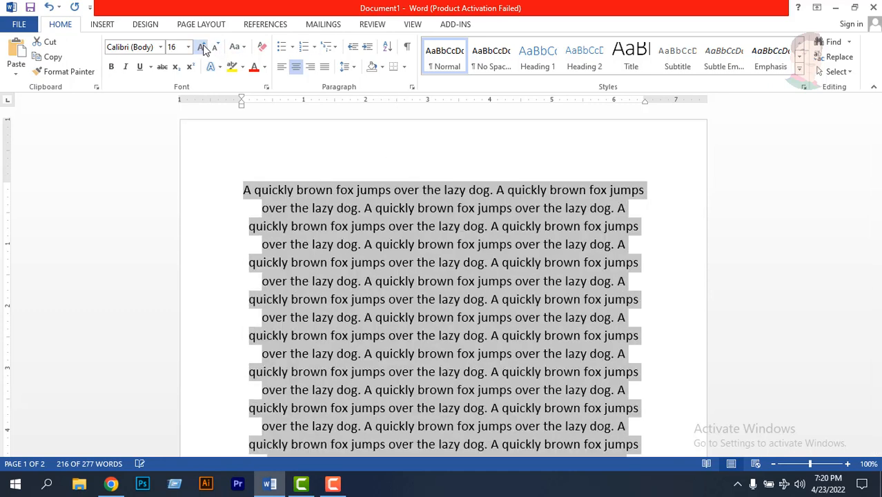
- Align the fox paragraph to the right margin
click(311, 68)
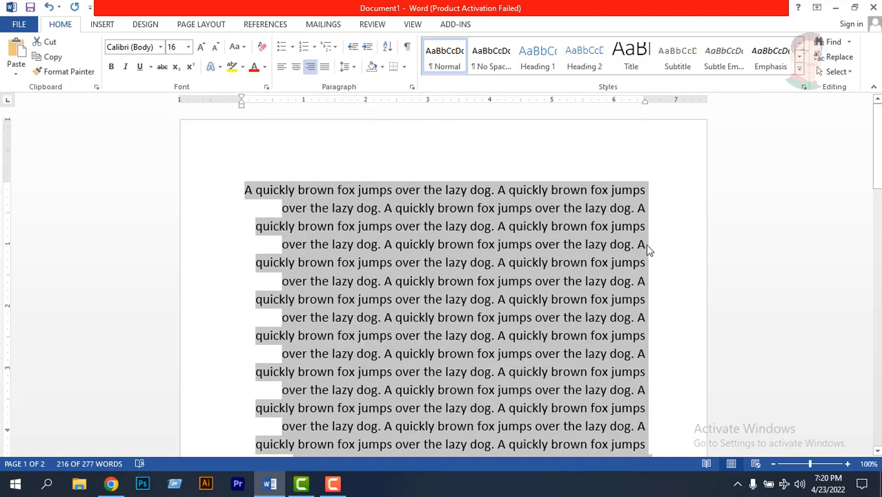
scroll(647, 249, down, 3)
scroll(647, 248, up, 2)
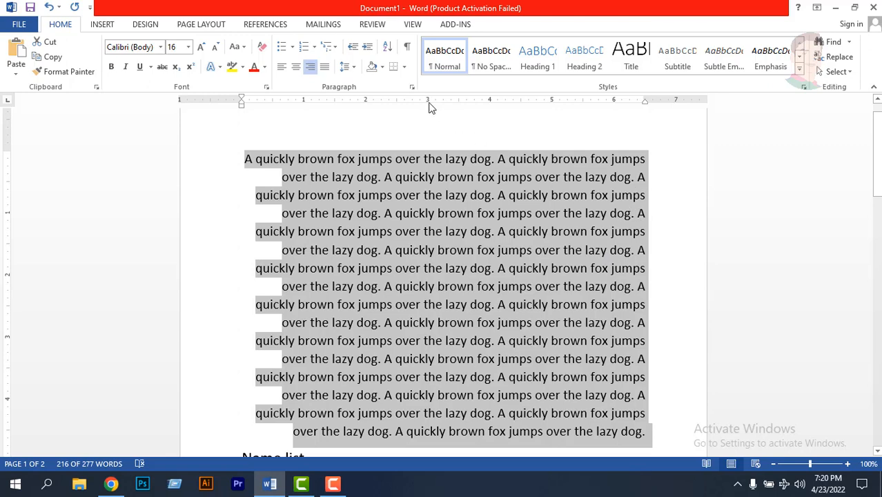
- Align the fox paragraph to the left margin and deselect it
click(282, 67)
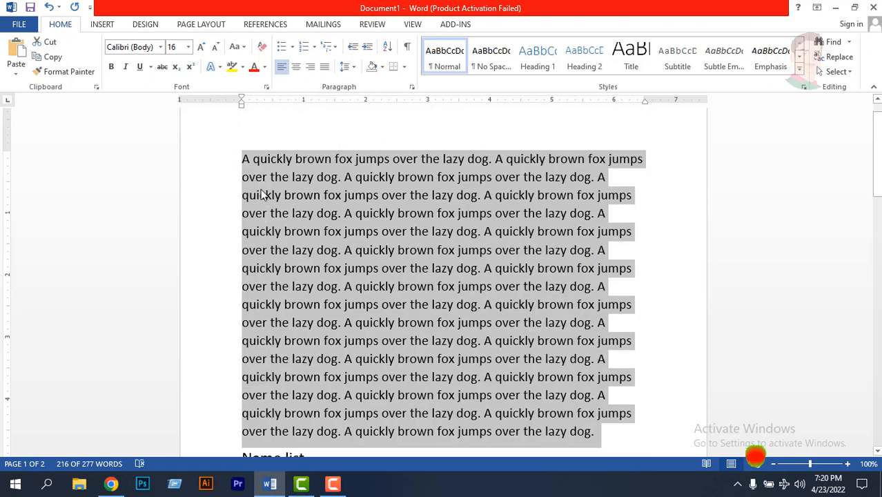
scroll(269, 231, down, 3)
scroll(259, 307, up, 4)
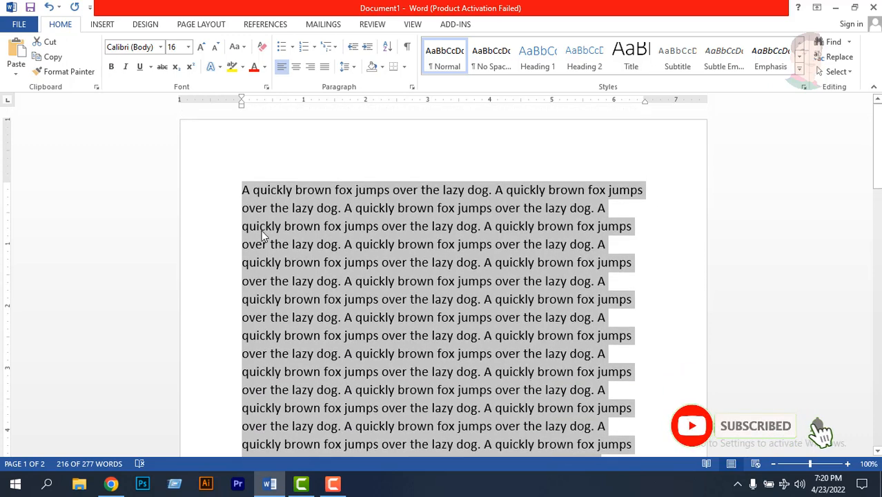
scroll(264, 236, down, 3)
scroll(262, 242, up, 3)
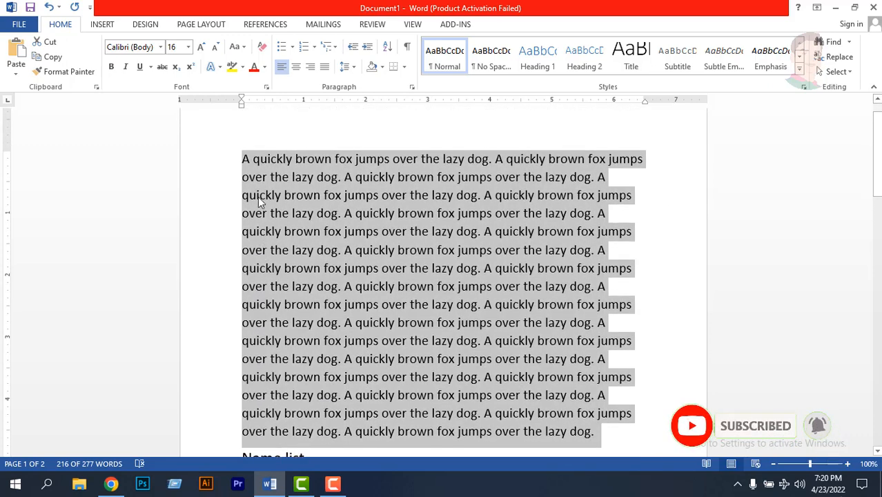
scroll(435, 225, down, 1)
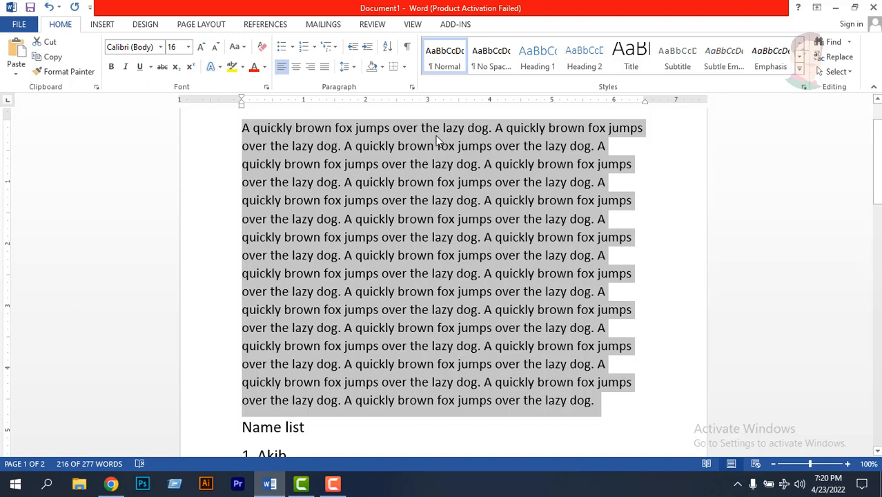
click(404, 145)
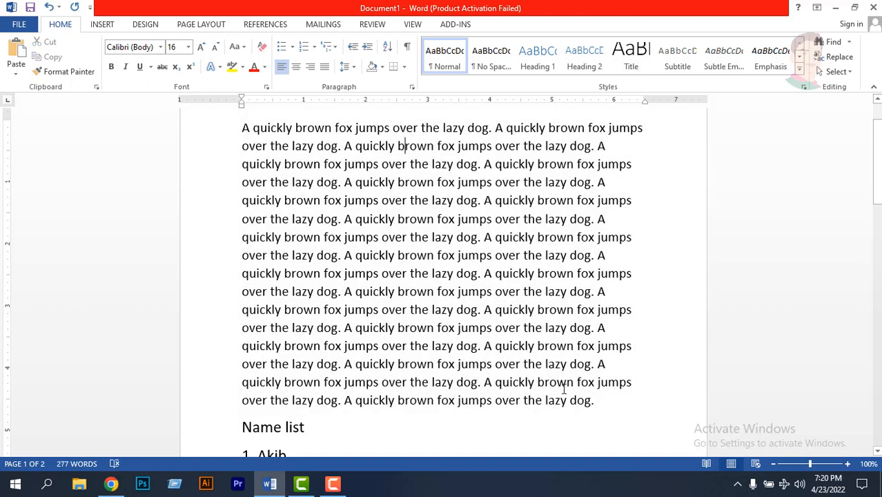
- Select the whole fox paragraph and alternate it between justified and left alignment, ending on justified
drag(603, 404, 243, 128)
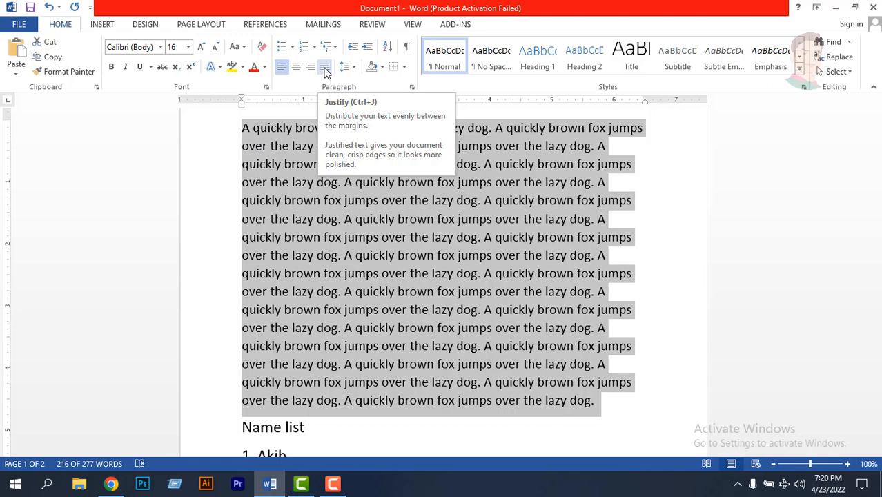
click(325, 69)
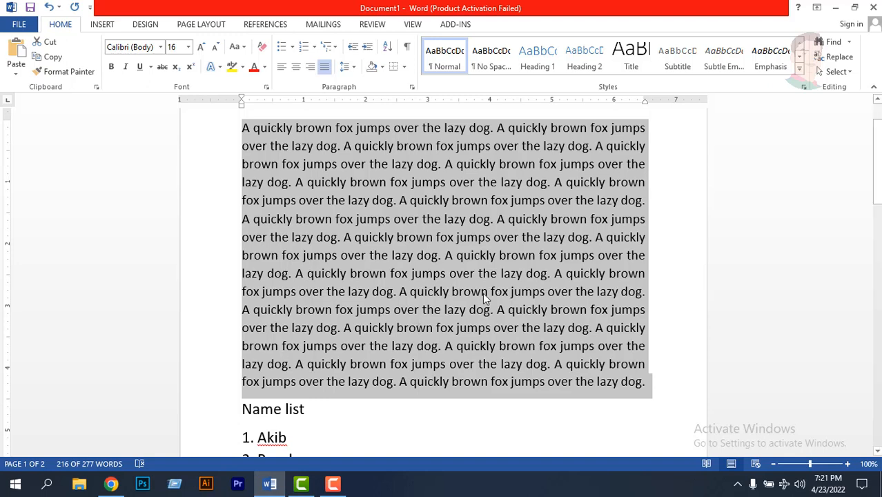
click(280, 69)
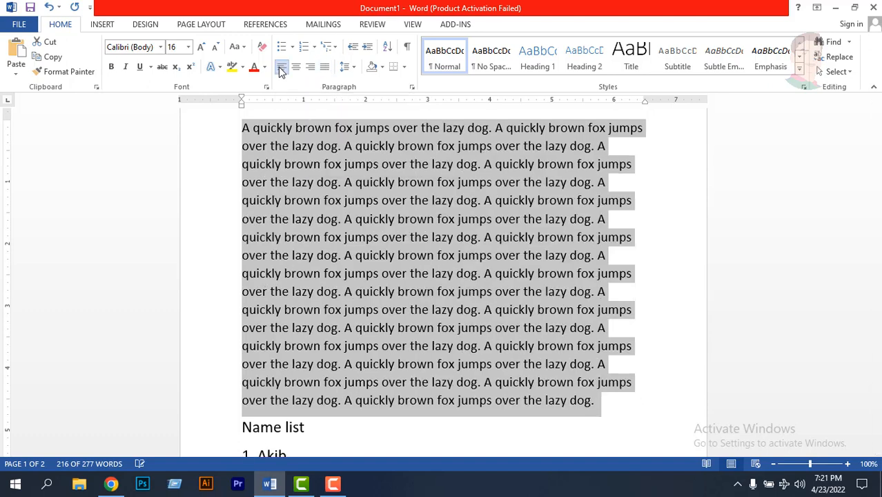
click(324, 69)
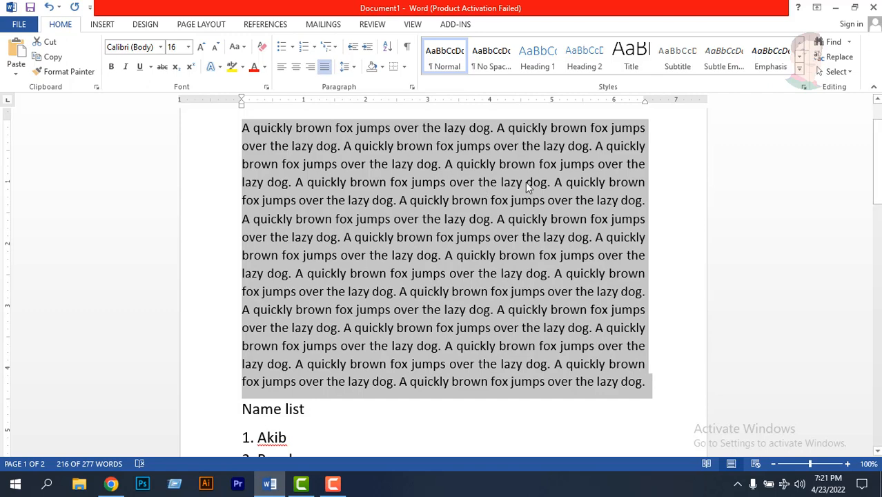
- Center the fox paragraph for comparison, return it to justified alignment and deselect it
click(296, 69)
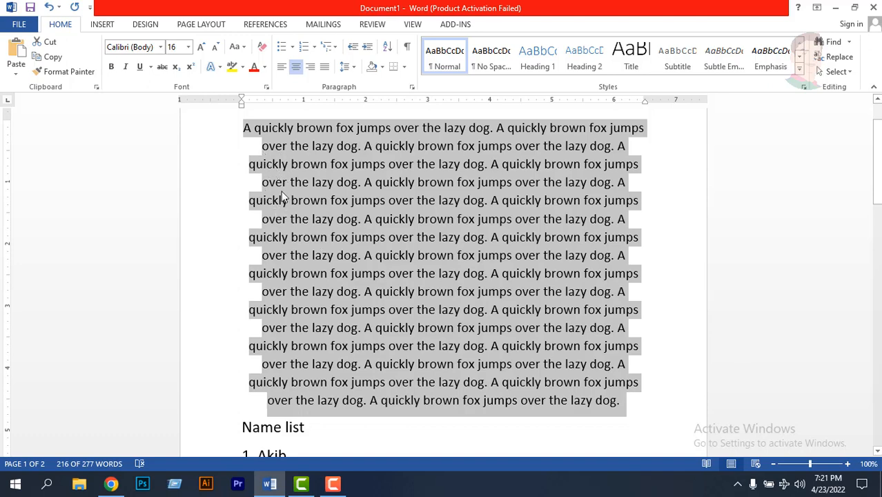
click(326, 68)
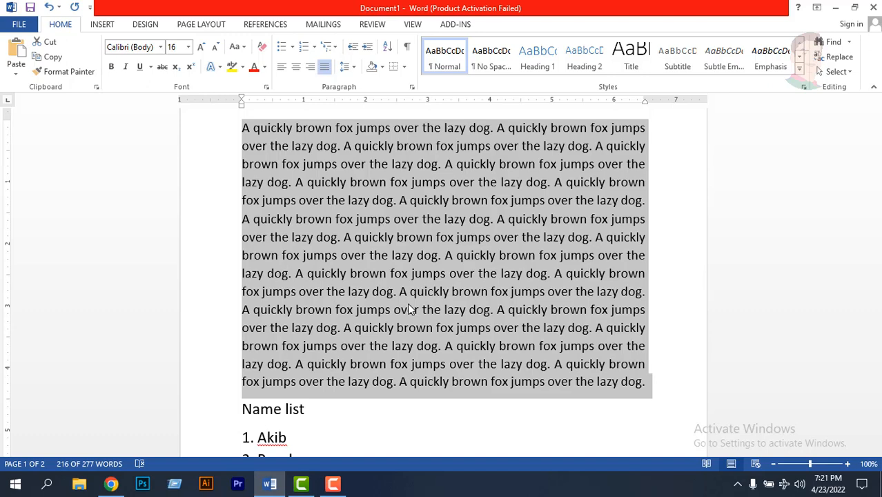
click(412, 348)
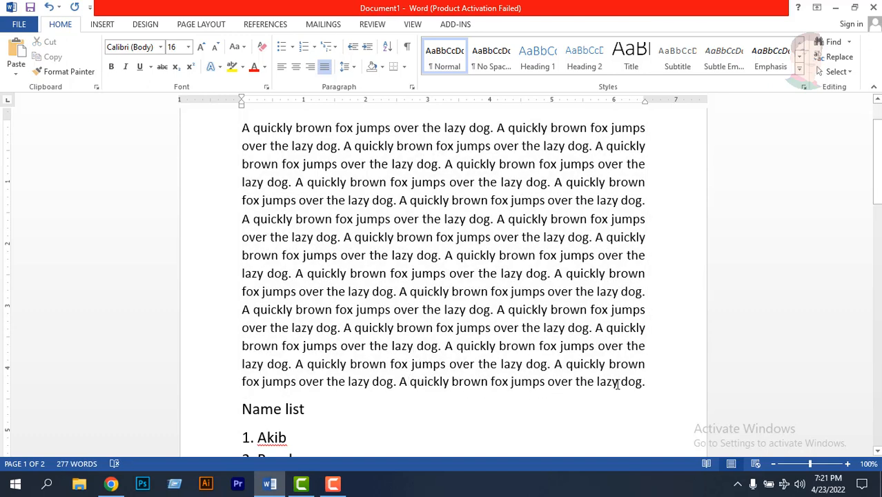
- Cycle the whole fox paragraph through left, centered and right alignment, finish with justified and deselect it
drag(646, 382, 242, 126)
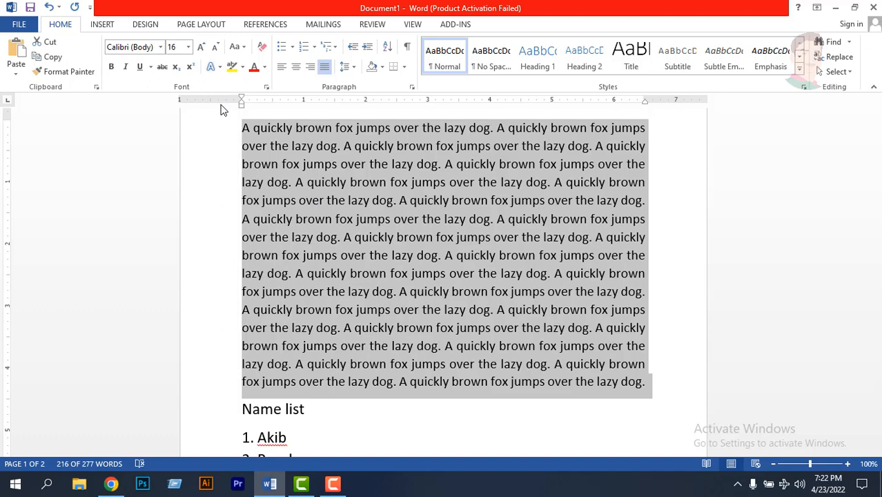
key(ctrl+l)
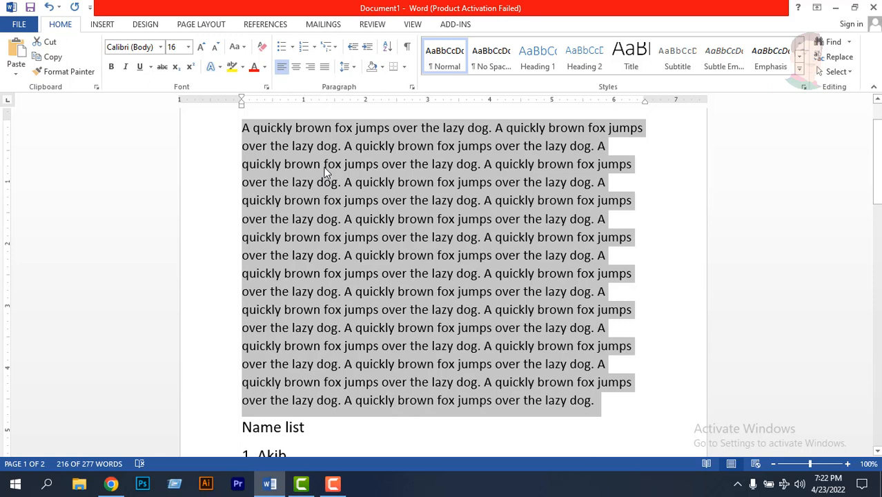
key(ctrl+e)
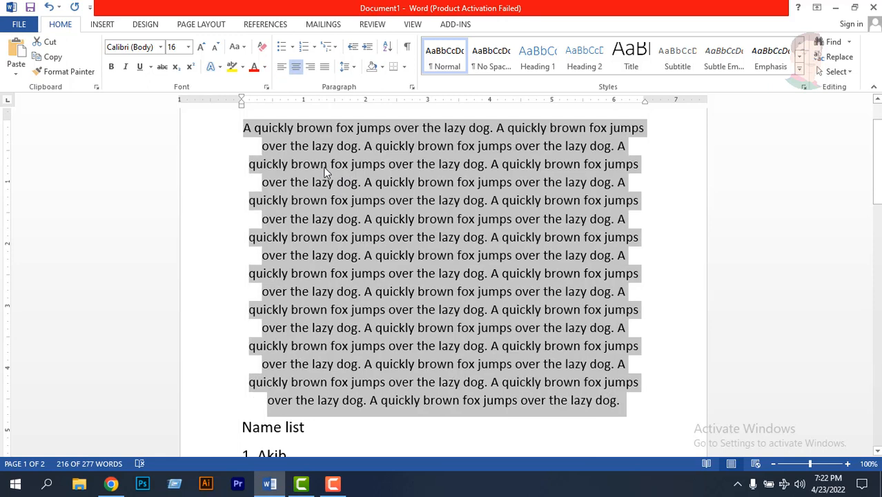
key(ctrl+r)
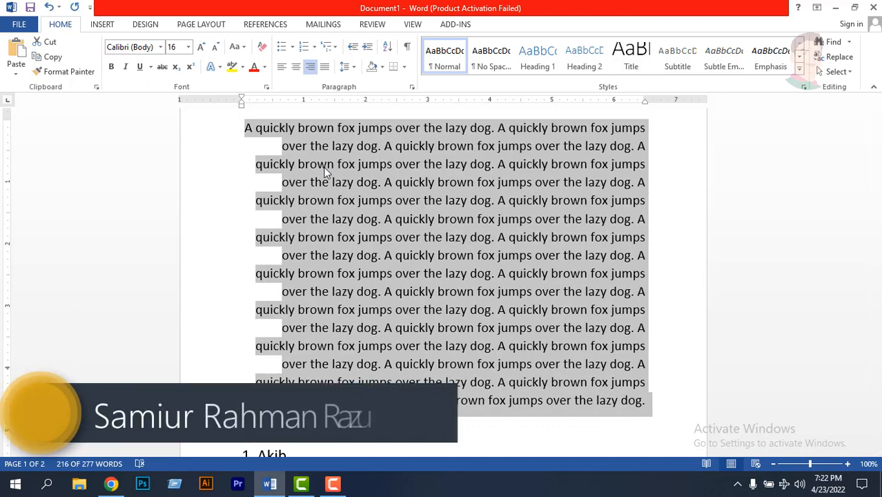
key(ctrl+e)
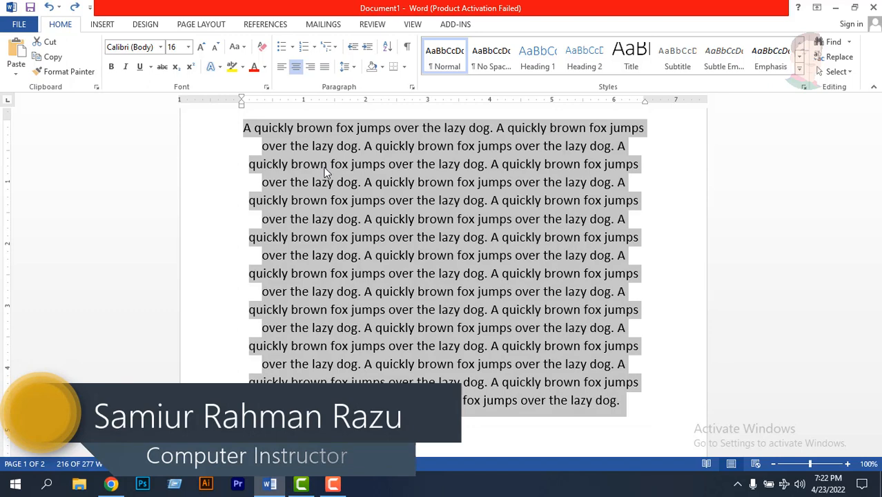
key(ctrl+r)
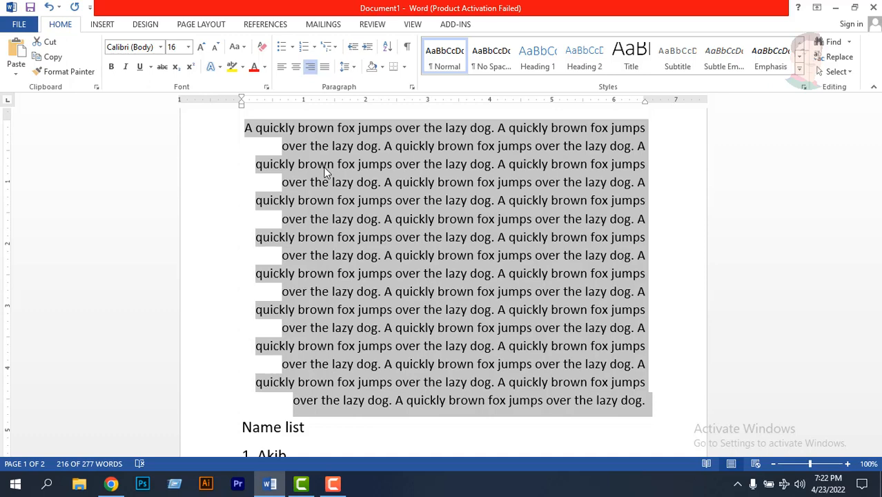
key(ctrl+j)
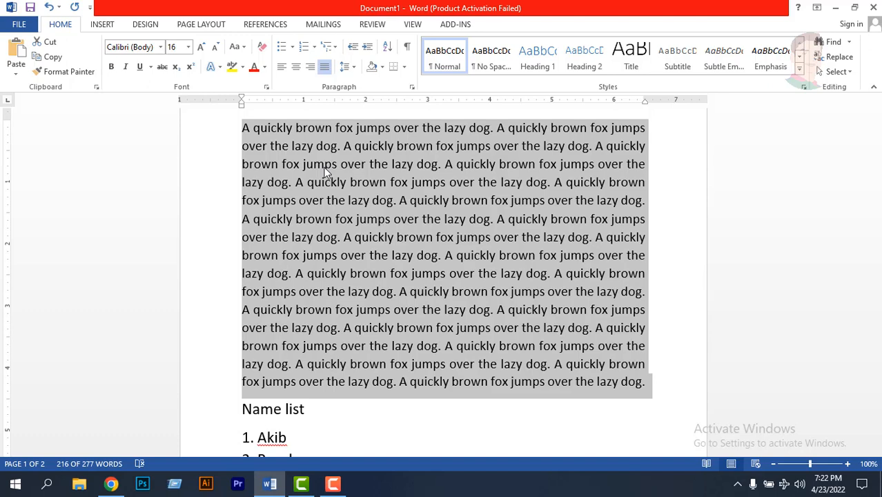
click(337, 382)
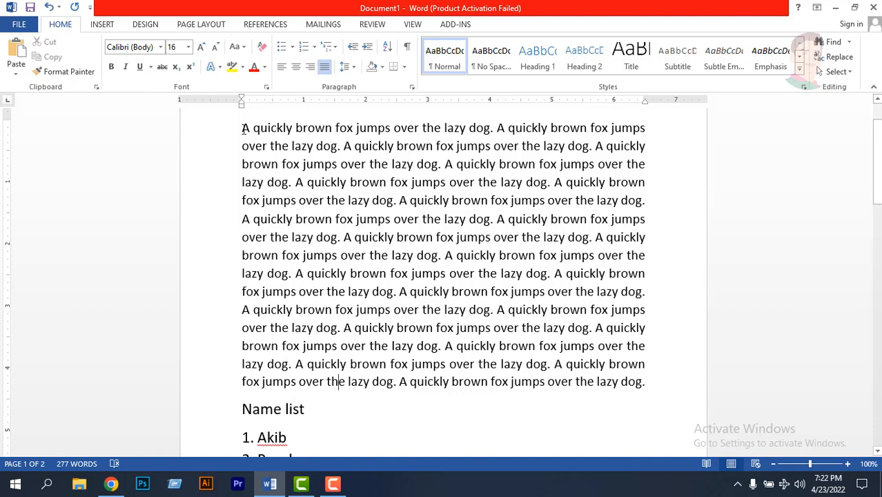
- Select the whole fox paragraph and set its line spacing to 2.0
drag(249, 129, 346, 369)
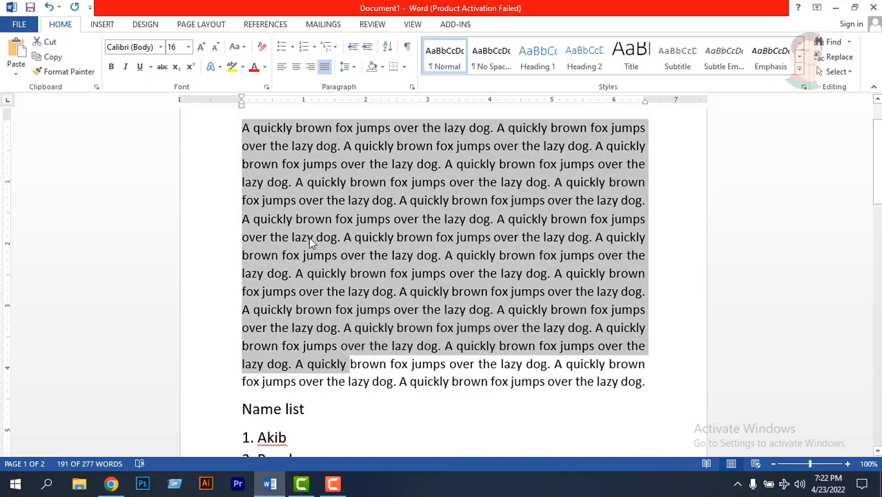
click(311, 211)
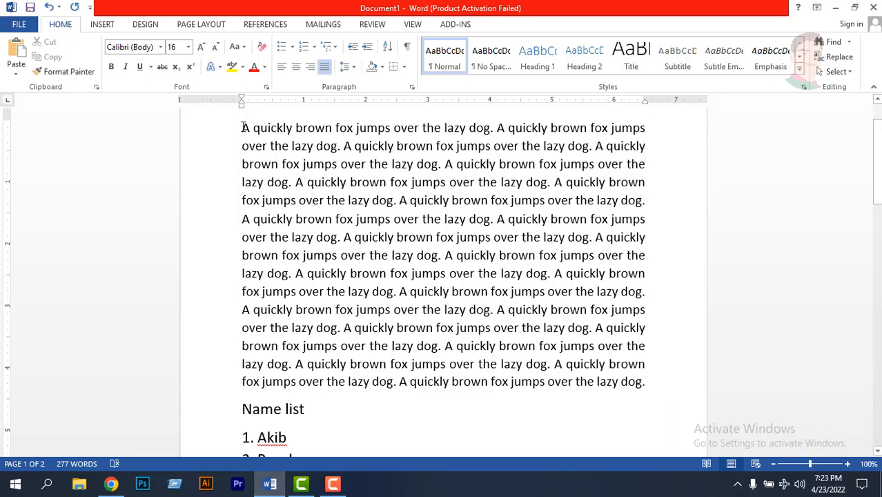
triple_click(327, 222)
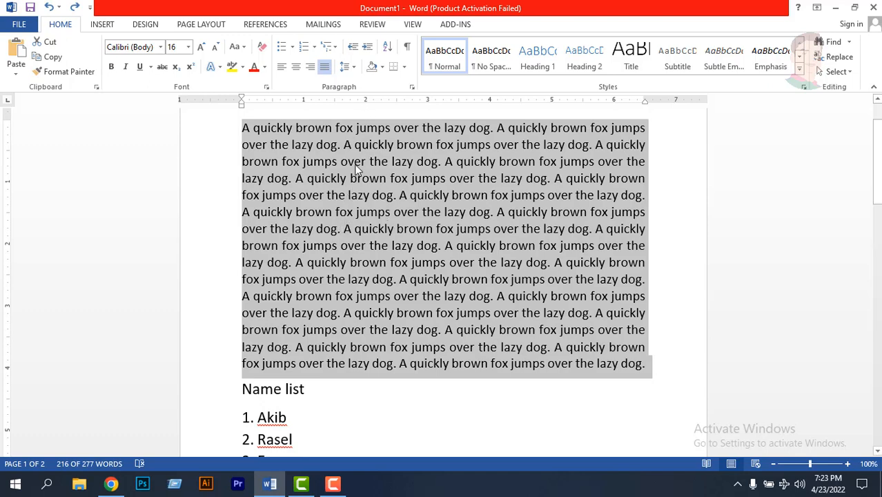
click(354, 68)
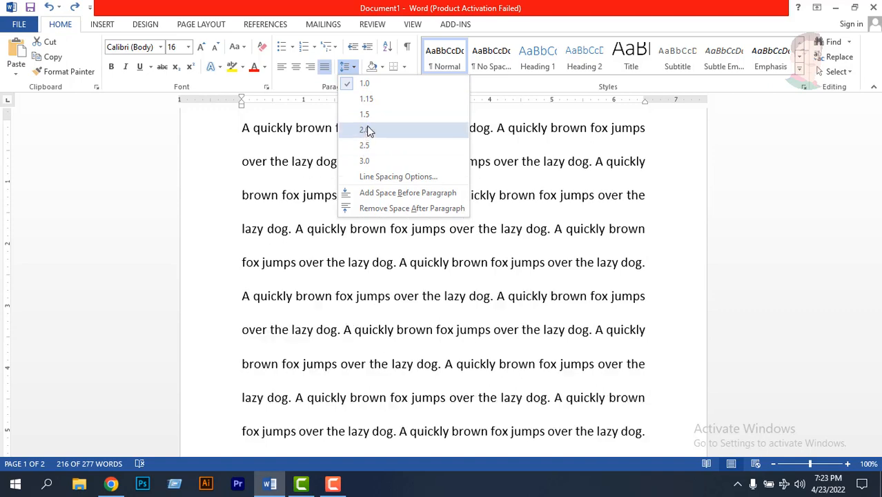
click(364, 129)
scroll(379, 261, down, 8)
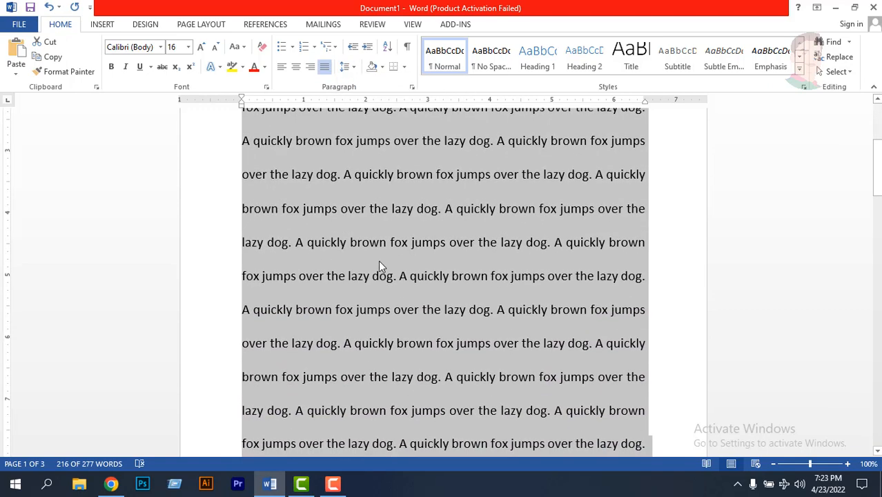
scroll(379, 261, up, 5)
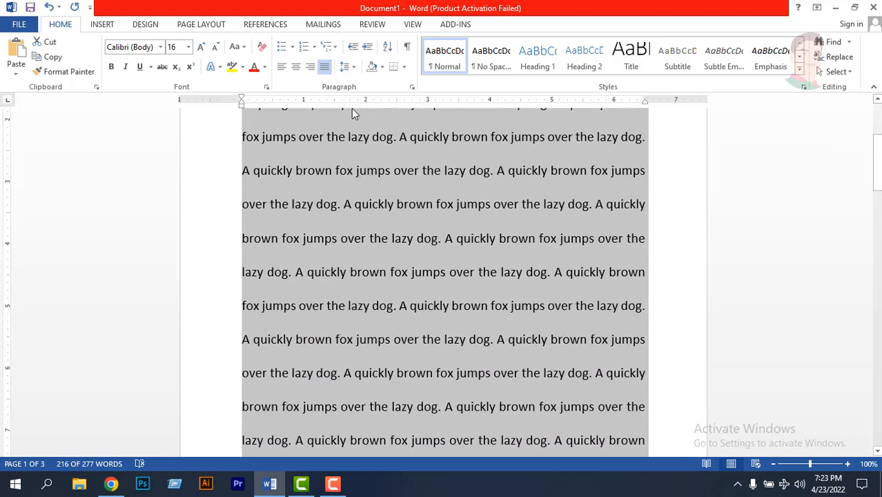
- Set the fox paragraph's line spacing to 1.0, preview 1.15 for comparison, keep 1.0 and deselect the text
click(345, 67)
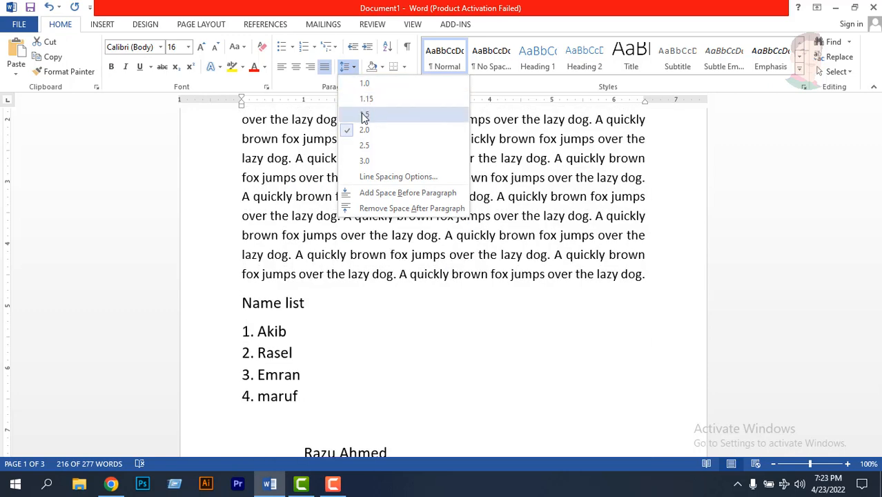
click(366, 83)
scroll(455, 209, up, 3)
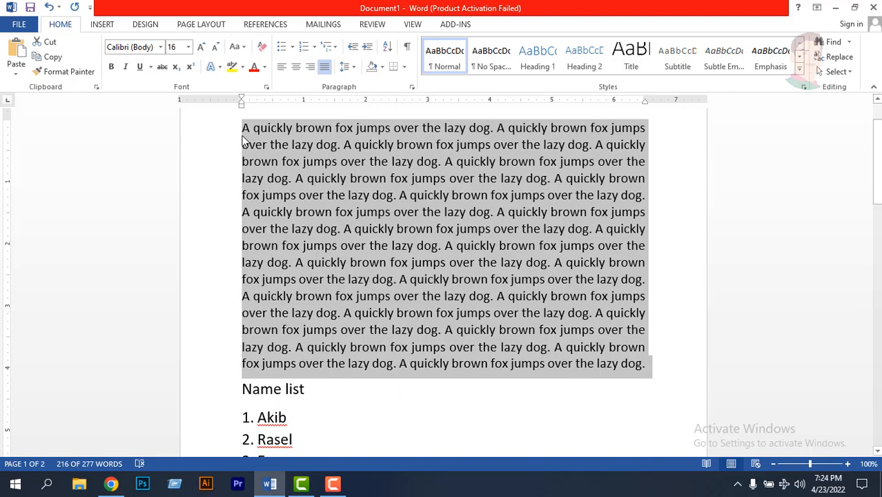
click(350, 67)
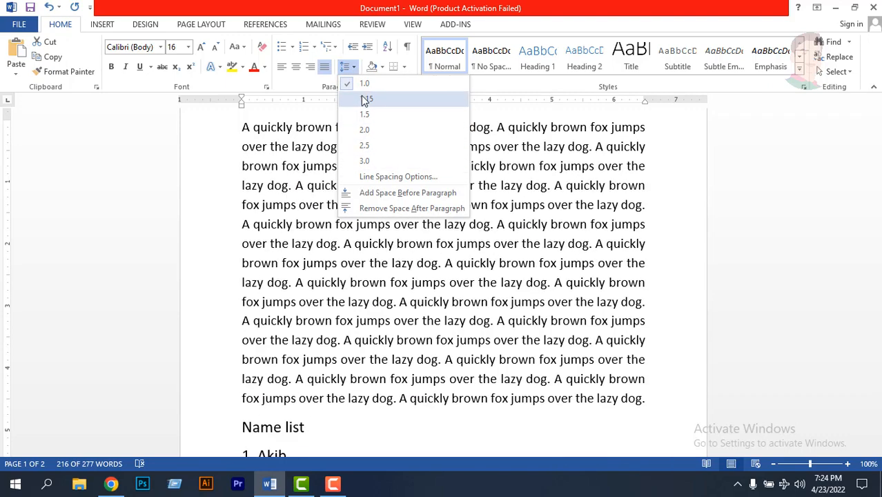
click(361, 84)
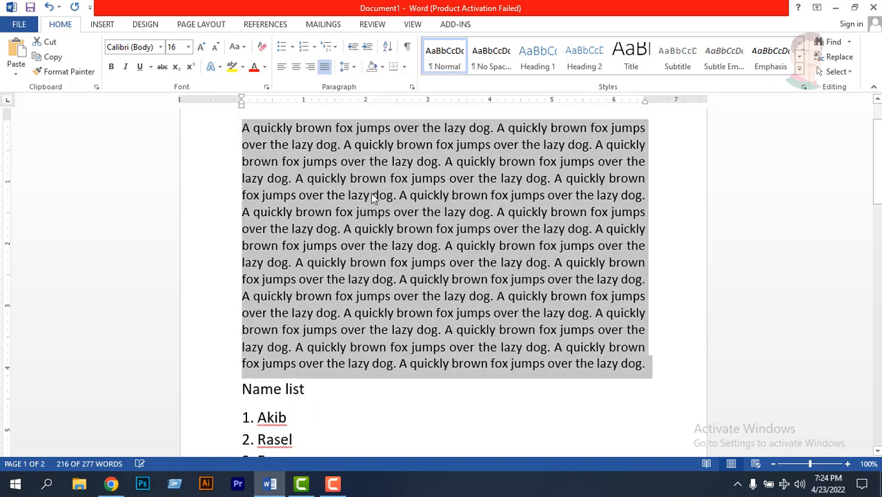
click(395, 169)
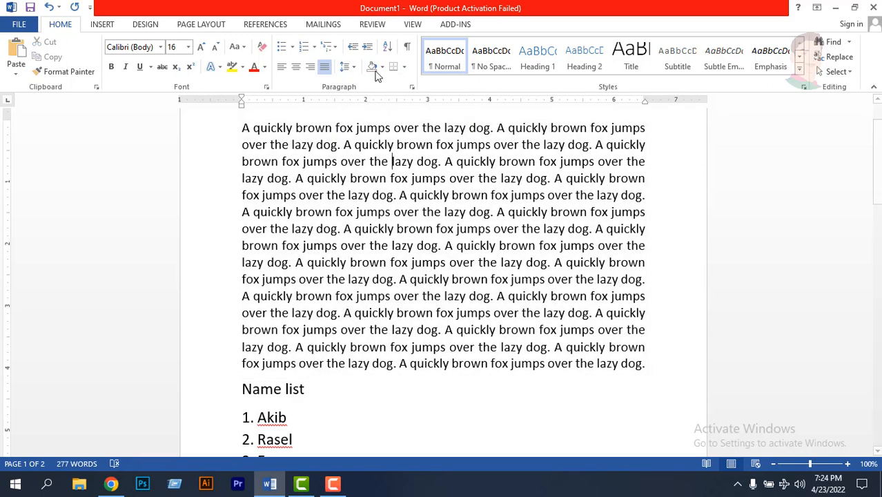
- Apply yellow shading to the sixth line of the fox paragraph and deselect it
click(396, 278)
drag(243, 212, 641, 214)
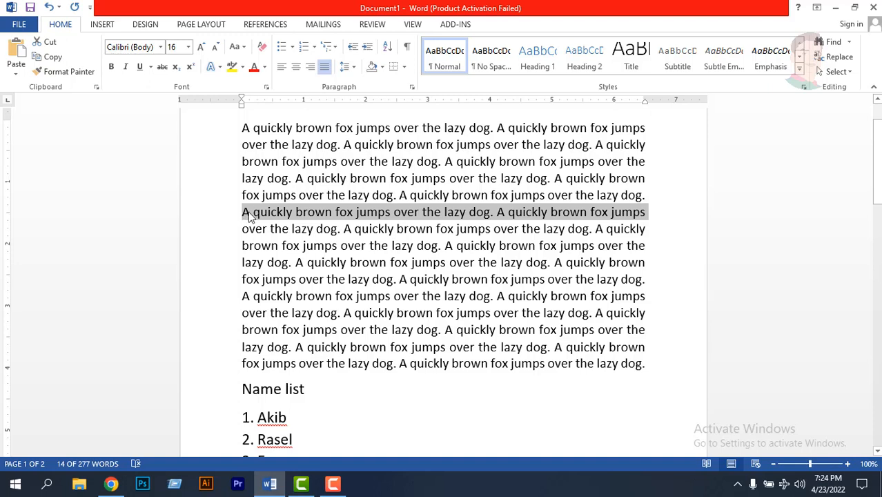
click(383, 67)
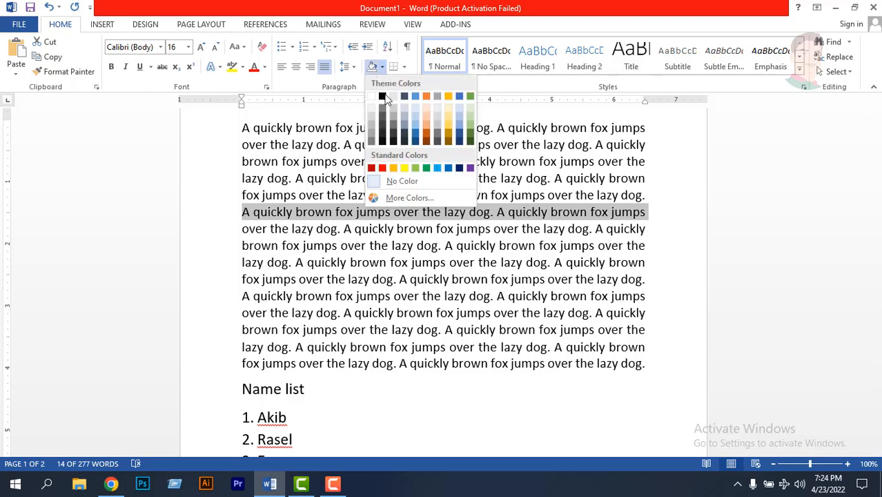
click(406, 169)
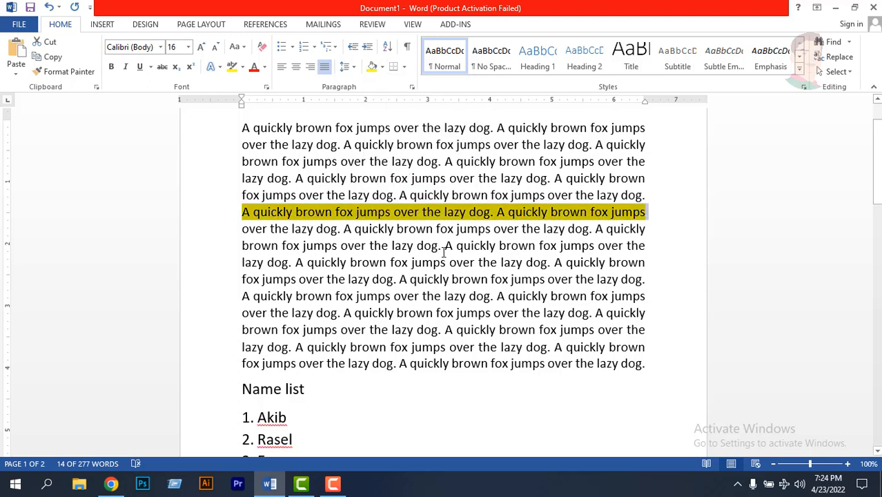
click(440, 246)
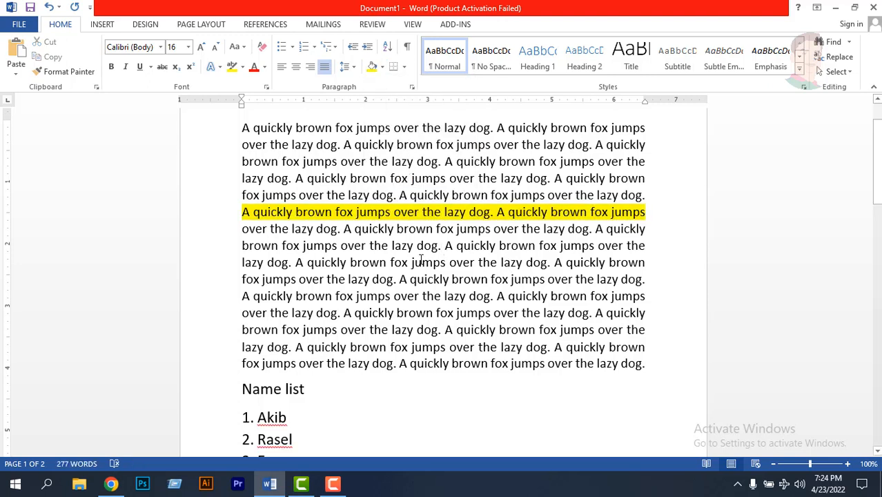
- Remove the yellow shading from the sixth line by choosing No Color, and deselect it
click(389, 241)
double_click(372, 212)
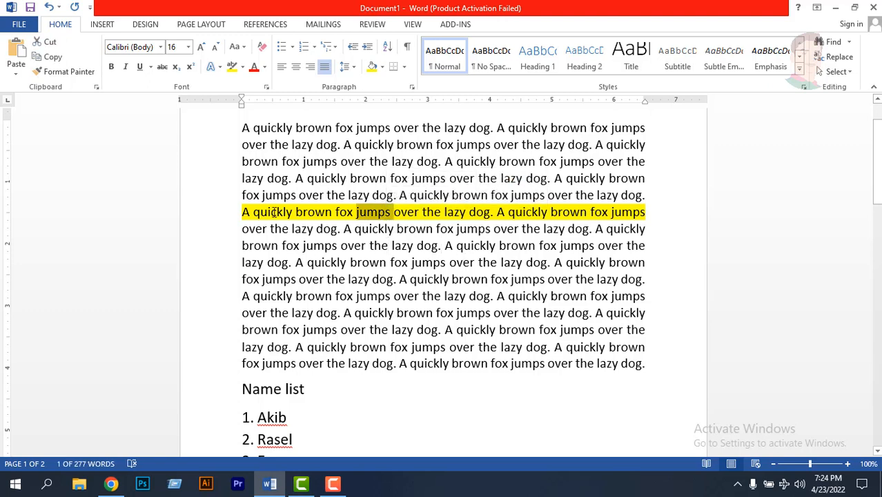
double_click(274, 212)
click(245, 215)
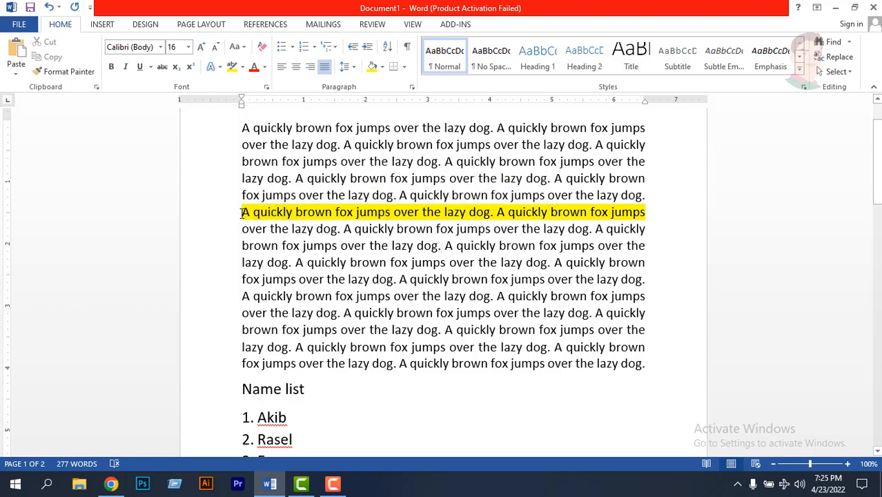
drag(243, 212, 644, 213)
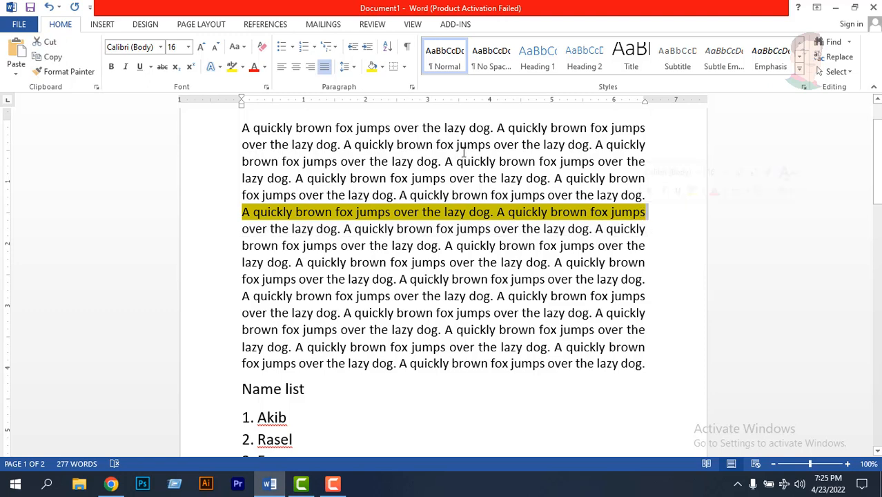
click(381, 67)
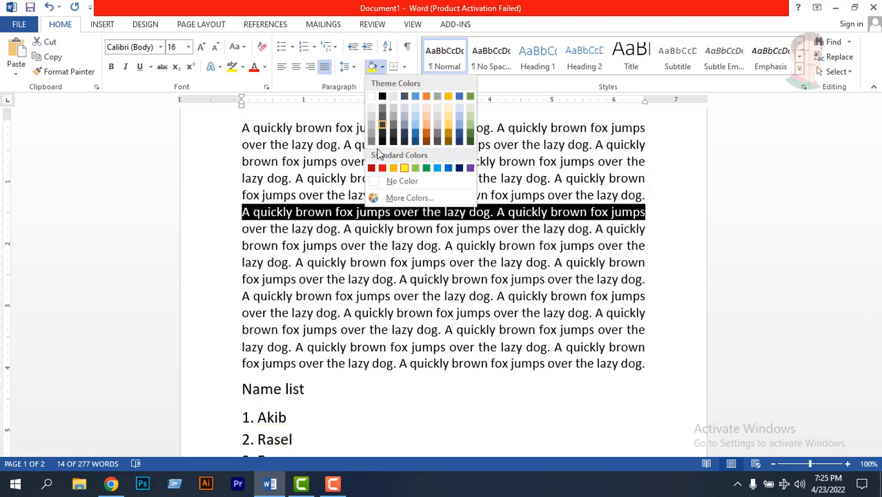
click(391, 181)
click(335, 212)
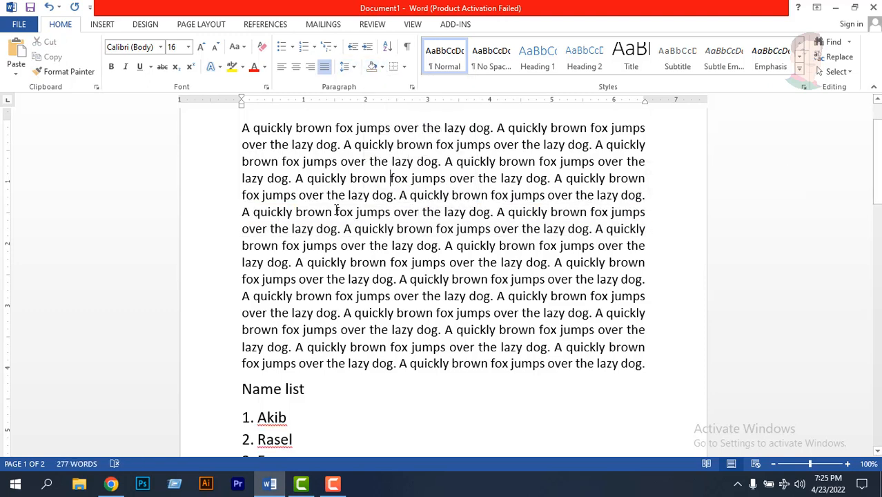
- Apply the standard green shading to the fifth line of the fox paragraph and deselect it
mouse_move(242, 197)
mouse_down()
mouse_move(310, 212)
mouse_move(515, 210)
mouse_move(647, 195)
mouse_up()
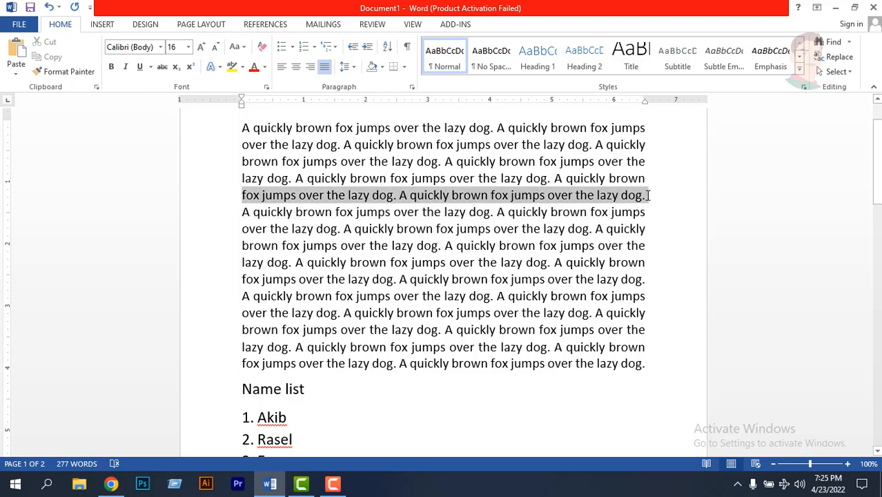
click(382, 67)
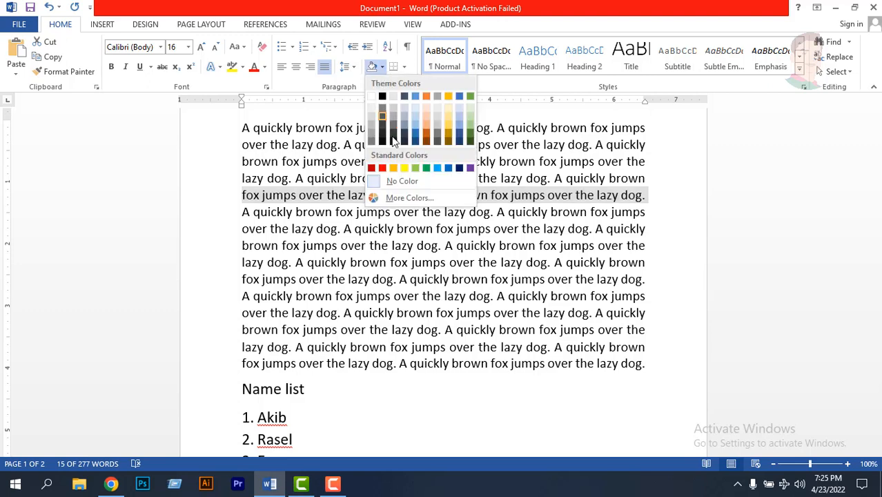
click(428, 168)
click(496, 214)
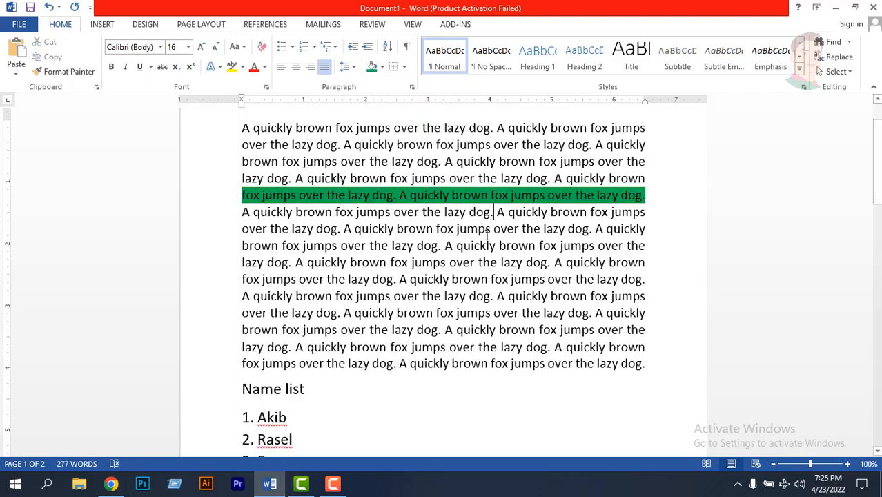
double_click(469, 239)
- Select the green-shaded fifth line, set its shading to No Color and deselect it
click(388, 198)
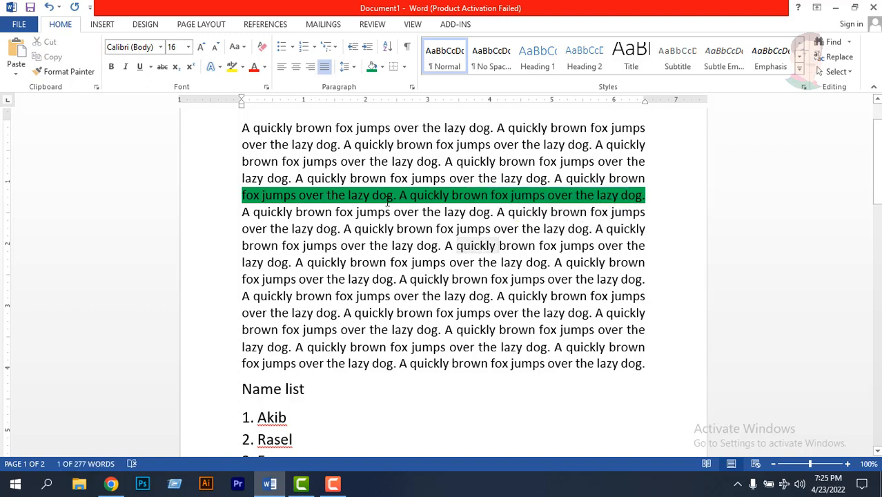
mouse_move(243, 196)
mouse_down()
mouse_move(642, 196)
mouse_move(595, 213)
mouse_move(646, 195)
mouse_up()
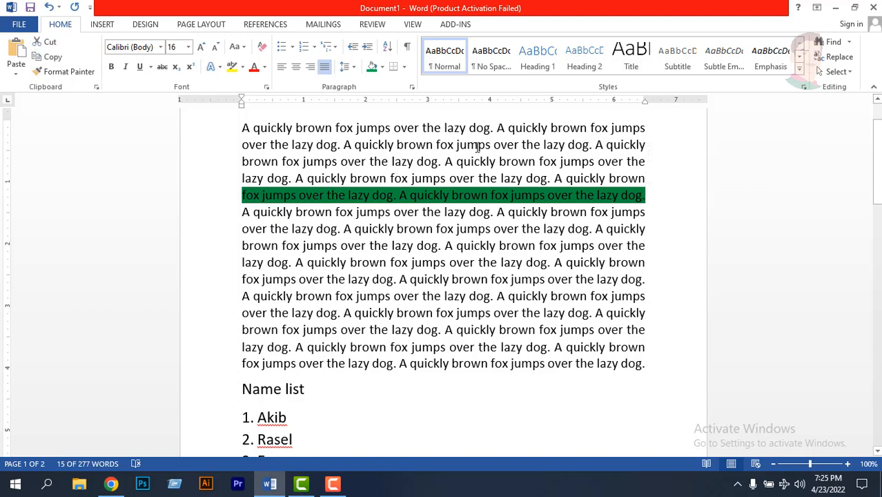
click(385, 69)
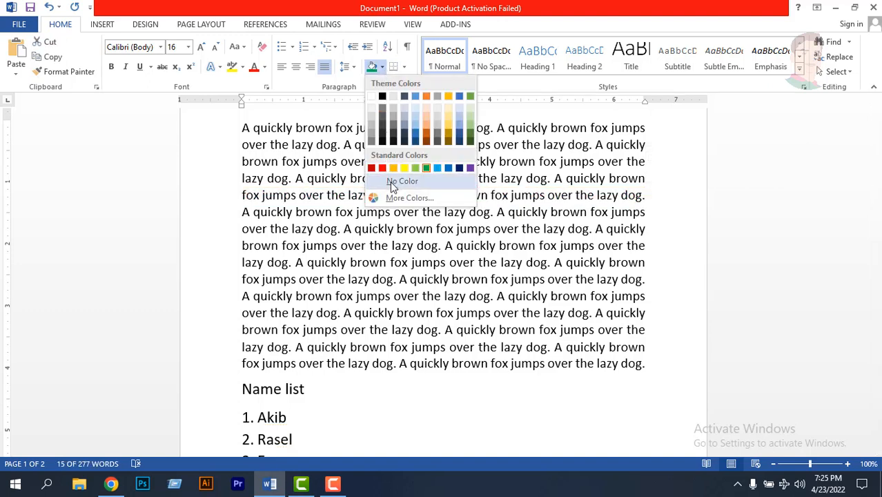
click(391, 182)
click(385, 195)
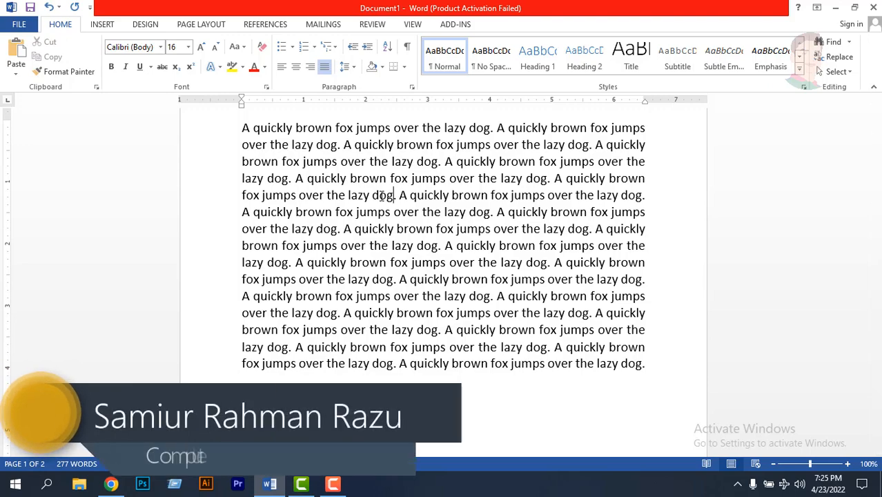
- Look over the document from the fox paragraph to the numbered list and signature lines for text to border
scroll(418, 295, down, 2)
scroll(417, 295, down, 4)
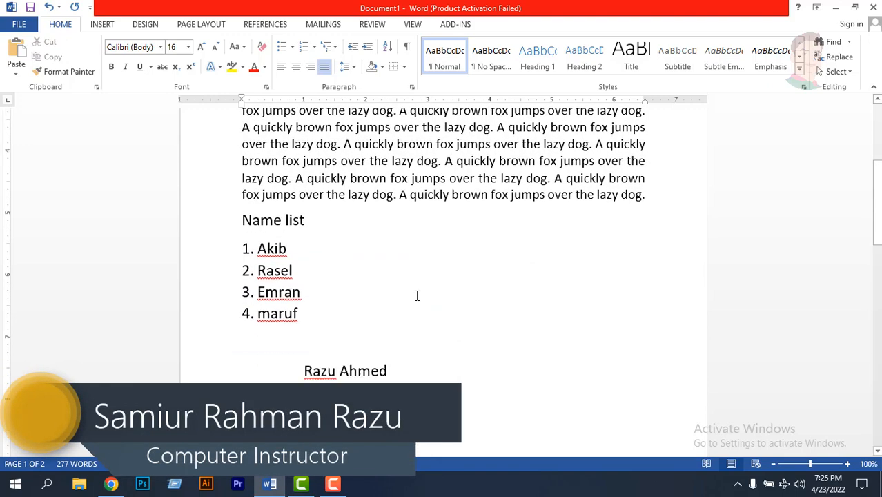
scroll(418, 295, up, 6)
scroll(418, 294, down, 5)
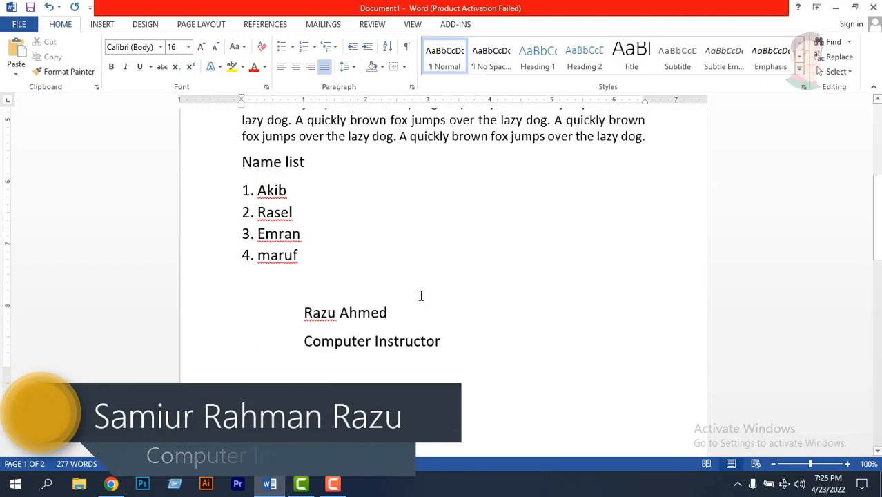
scroll(418, 293, up, 6)
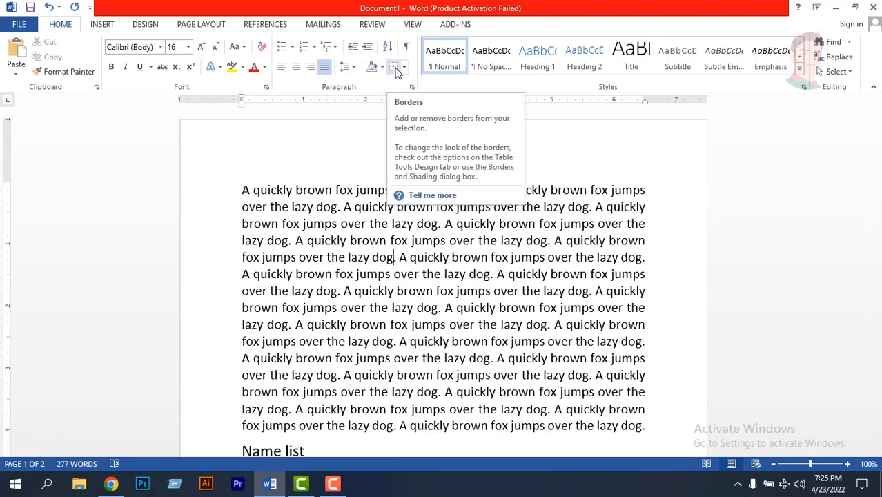
scroll(374, 222, down, 5)
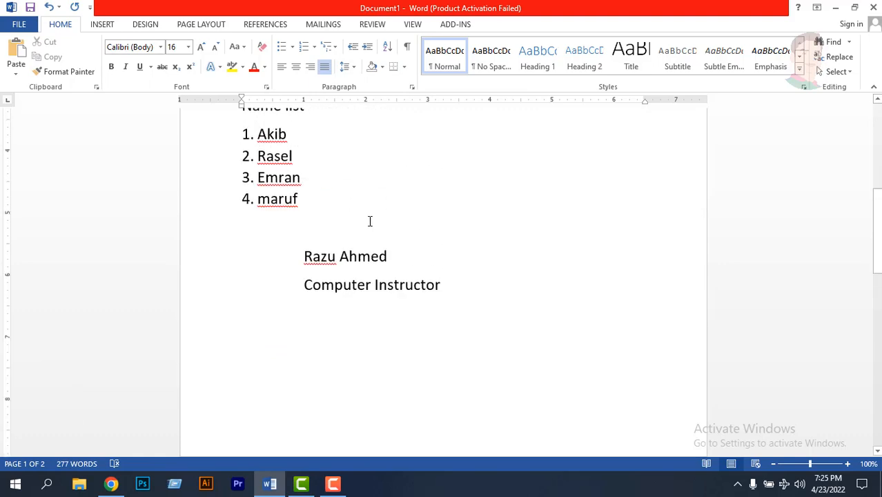
scroll(368, 221, down, 3)
scroll(366, 207, up, 10)
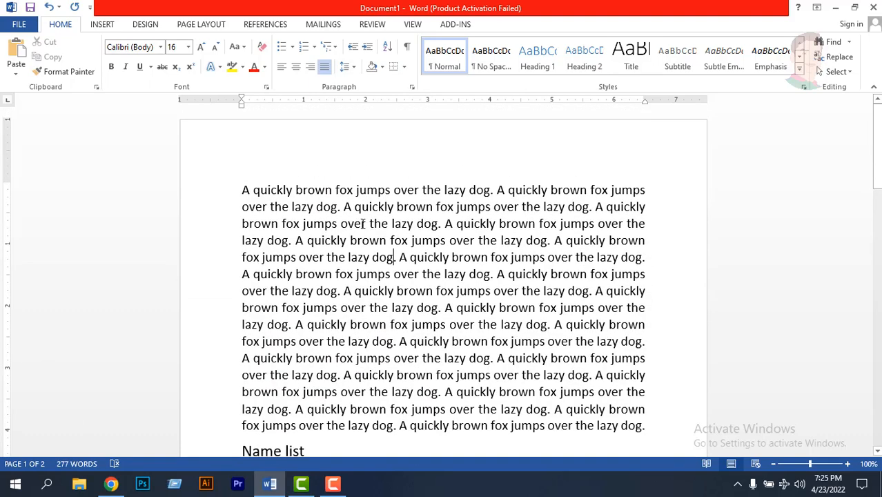
scroll(363, 223, down, 6)
- Select the Name list heading below the fox paragraph, apply Outside Borders to it and deselect it
click(282, 207)
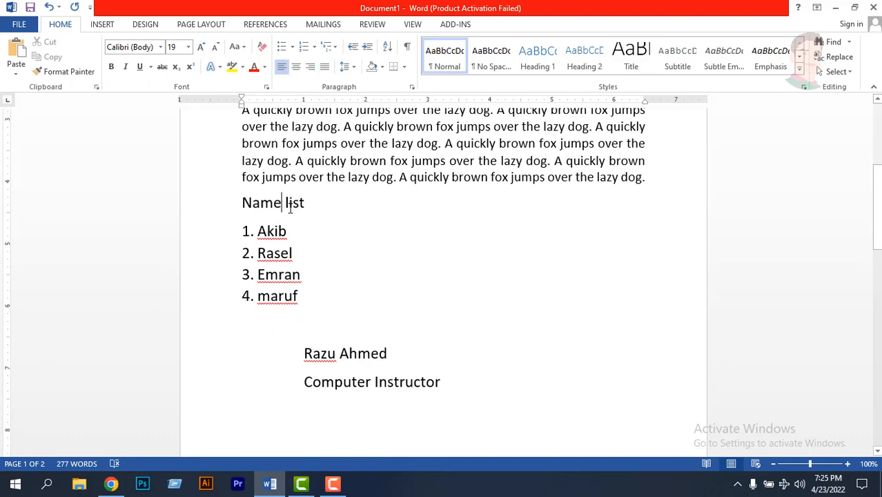
drag(314, 204, 243, 203)
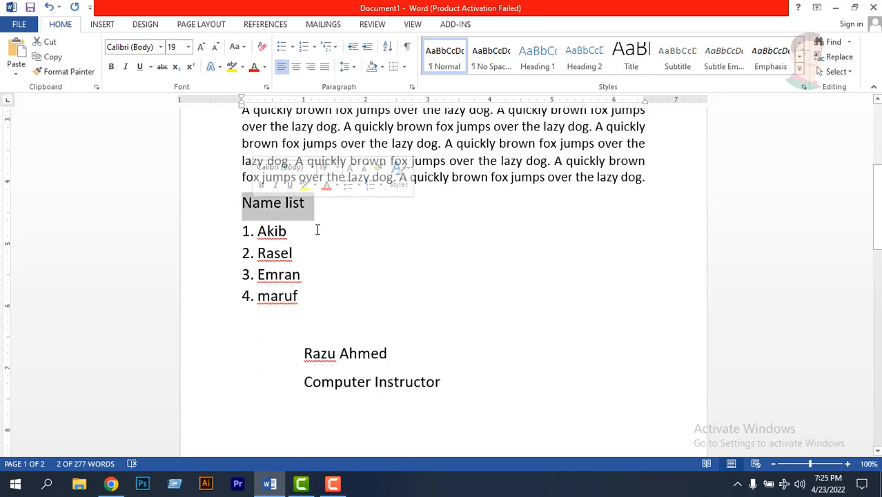
click(406, 67)
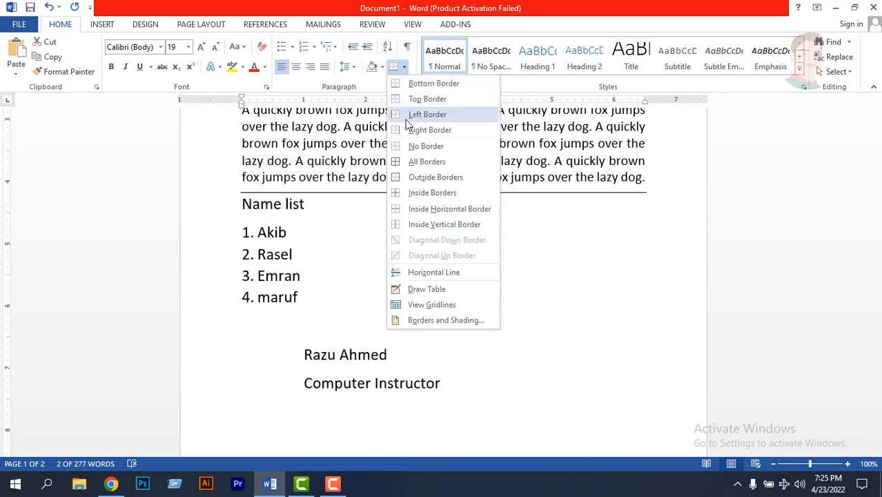
click(423, 178)
click(398, 207)
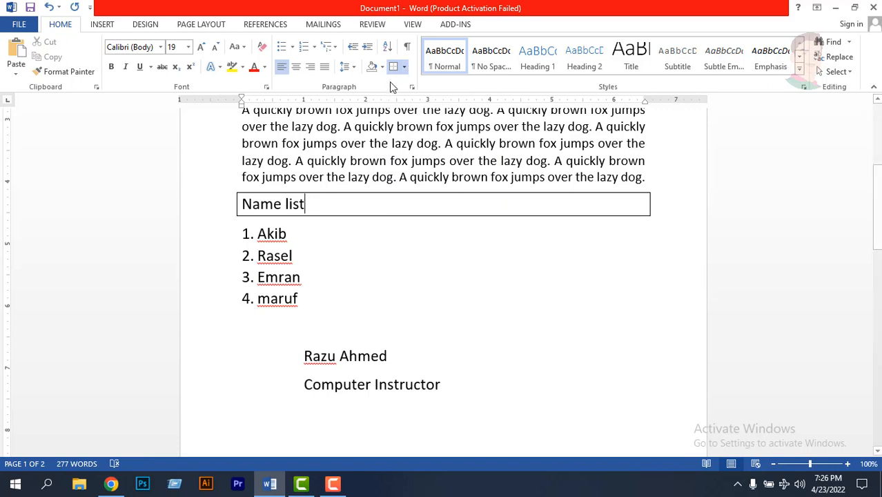
- Remove the box around the Name list heading by choosing No Border, and deselect the heading
triple_click(284, 205)
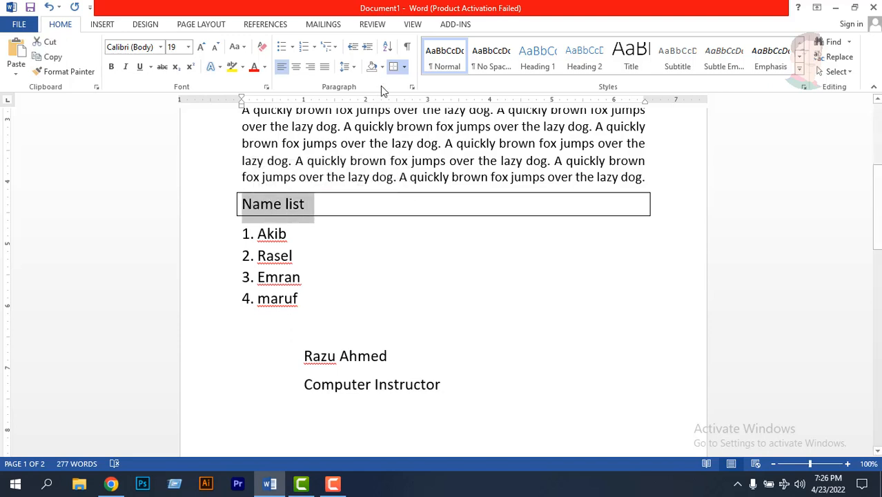
click(404, 66)
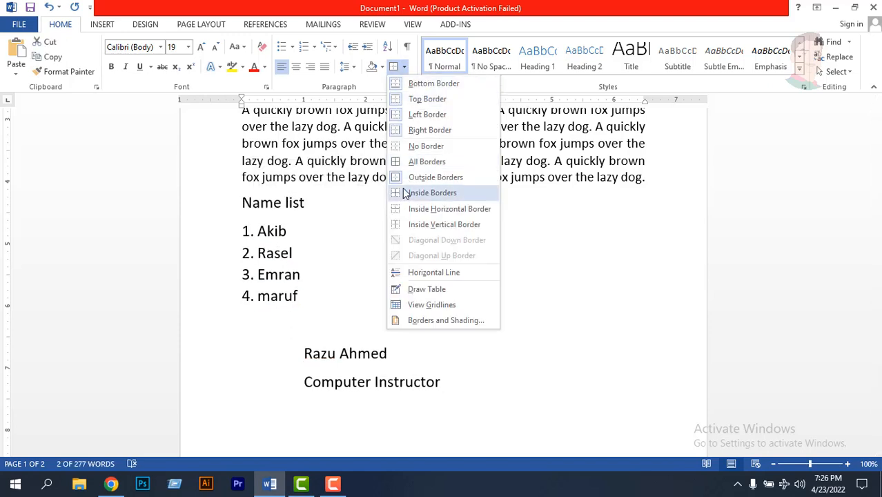
click(412, 146)
click(323, 205)
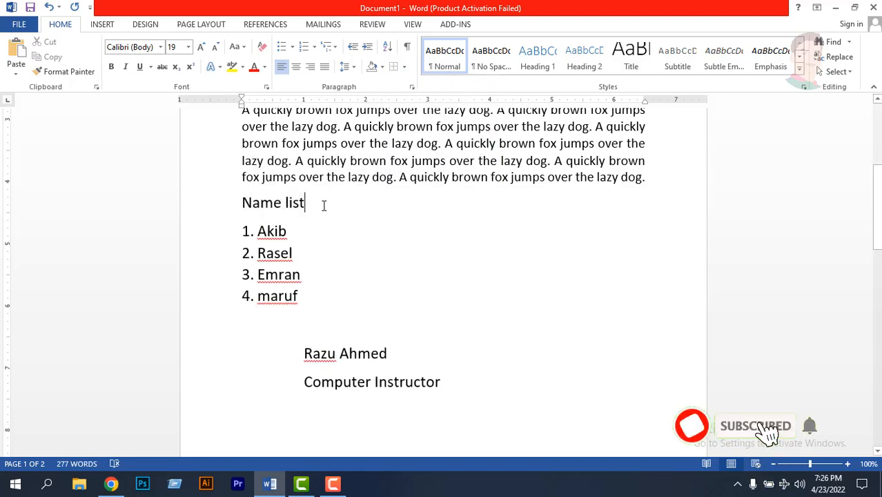
- Apply a Bottom Border to the Name list heading and deselect it
drag(297, 203, 243, 202)
click(404, 66)
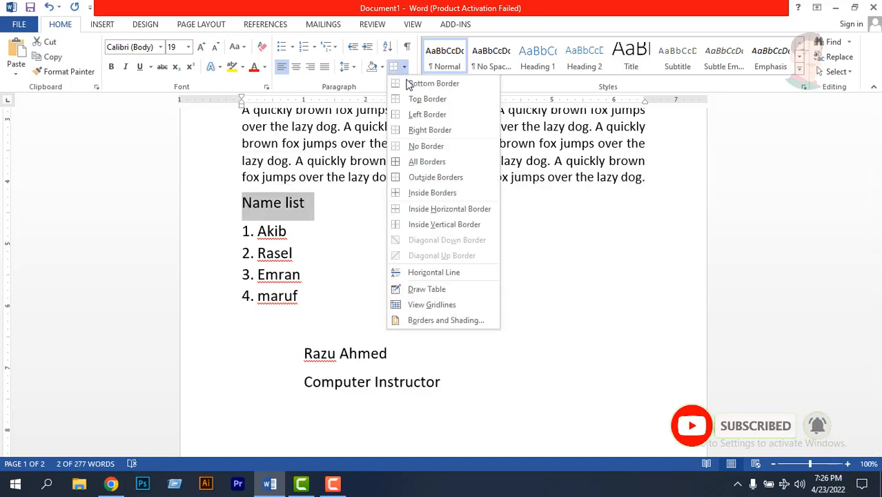
click(409, 84)
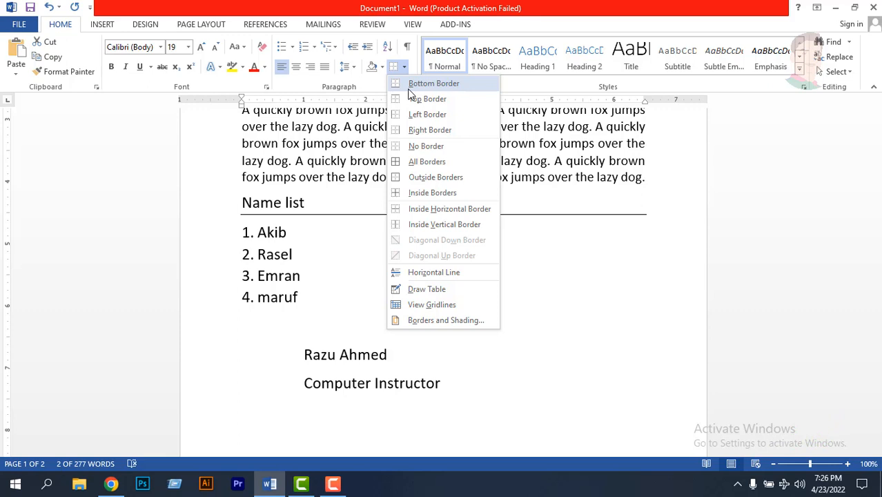
click(416, 87)
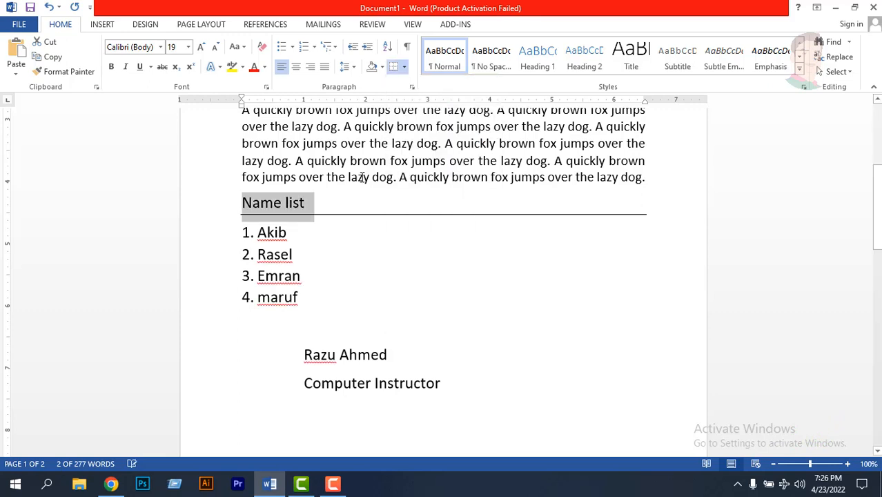
click(315, 202)
- Select the Name list heading and turn off its Bottom Border
drag(314, 202, 245, 202)
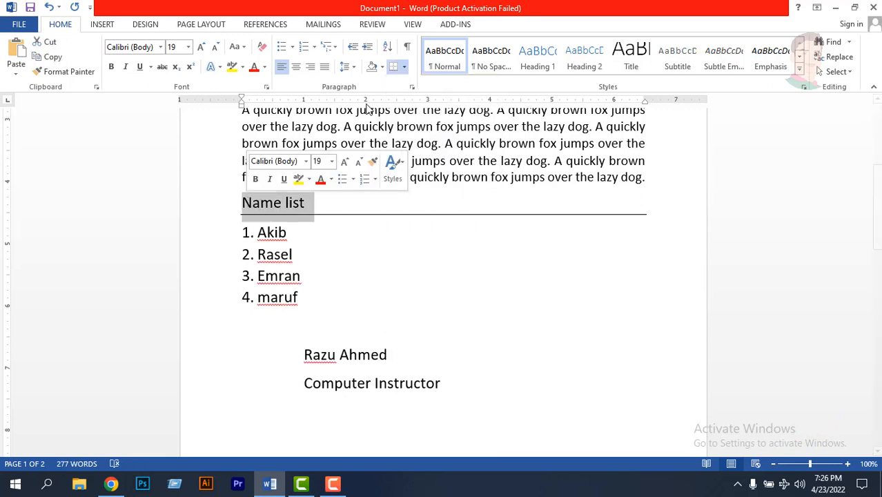
click(404, 67)
click(410, 82)
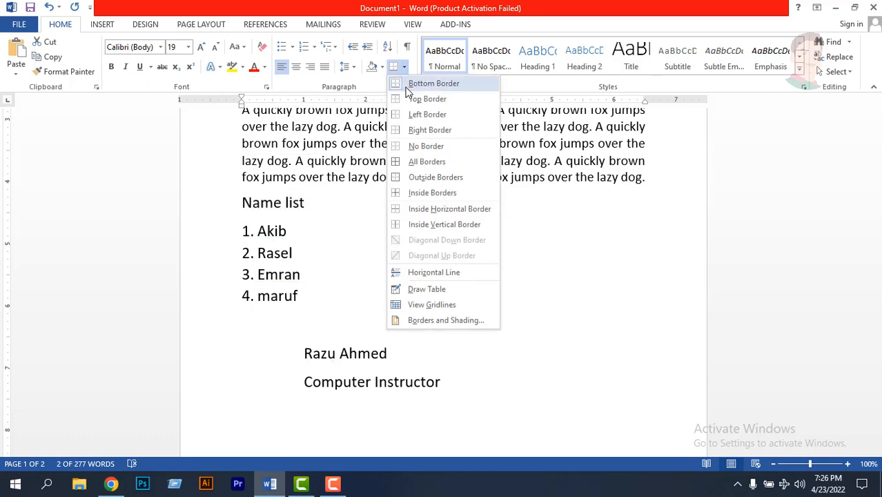
- Apply a Top Border to the Name list heading and deselect it
click(405, 68)
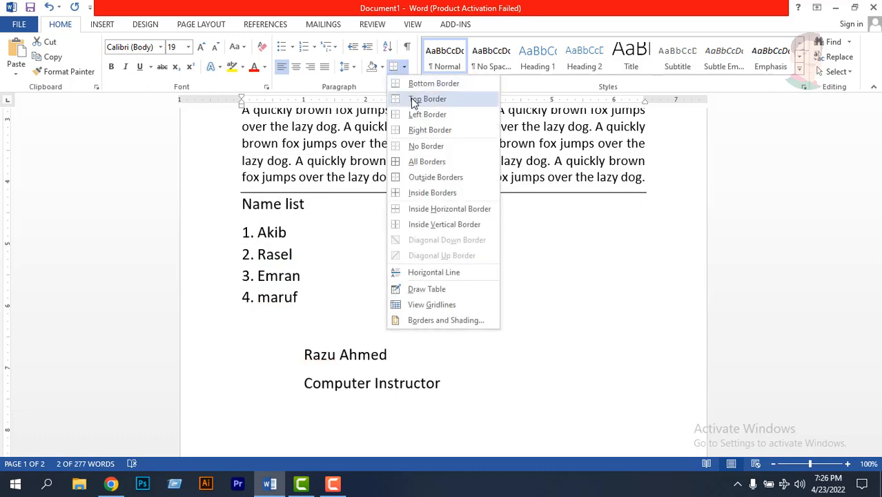
click(414, 100)
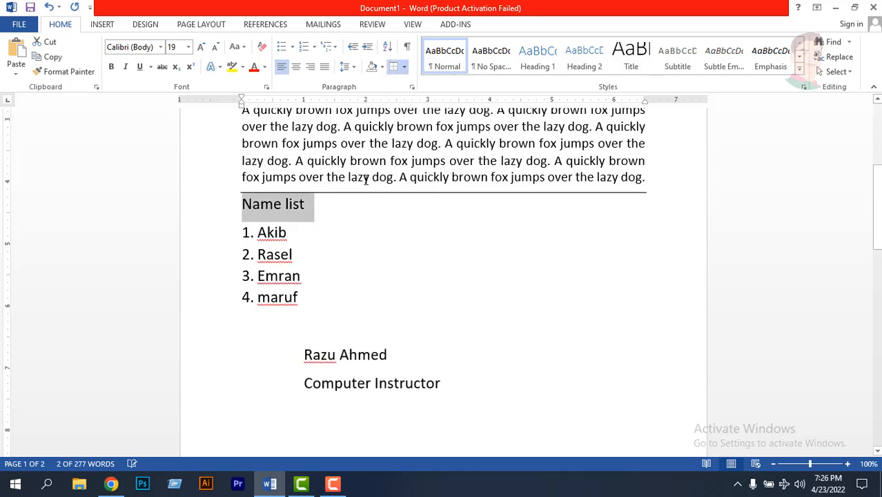
click(316, 209)
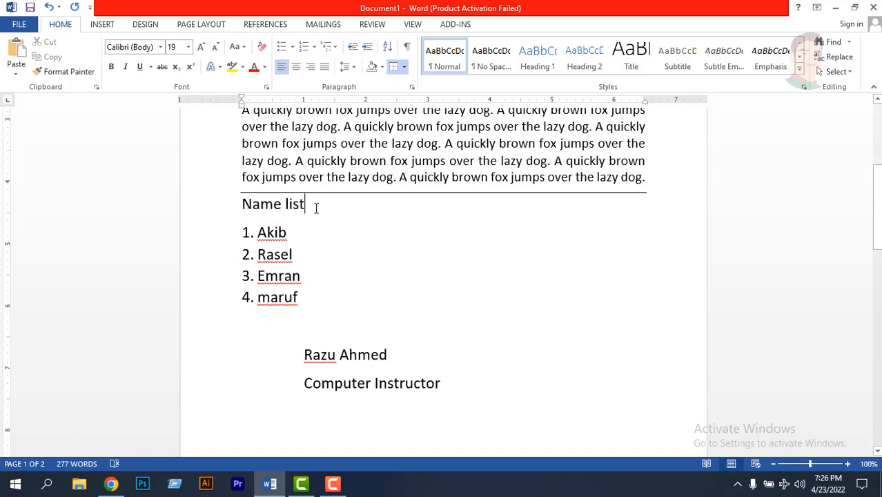
- Select the Name list heading again and turn off its Top Border
drag(314, 208, 254, 201)
click(405, 67)
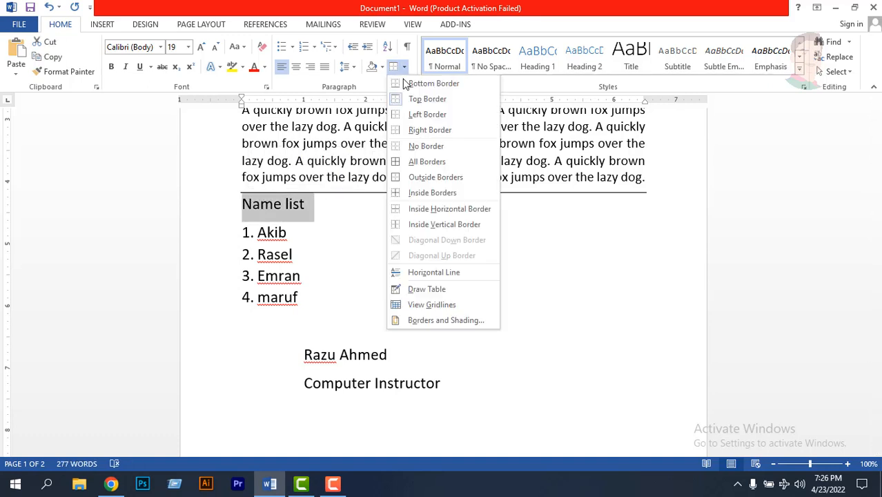
click(414, 100)
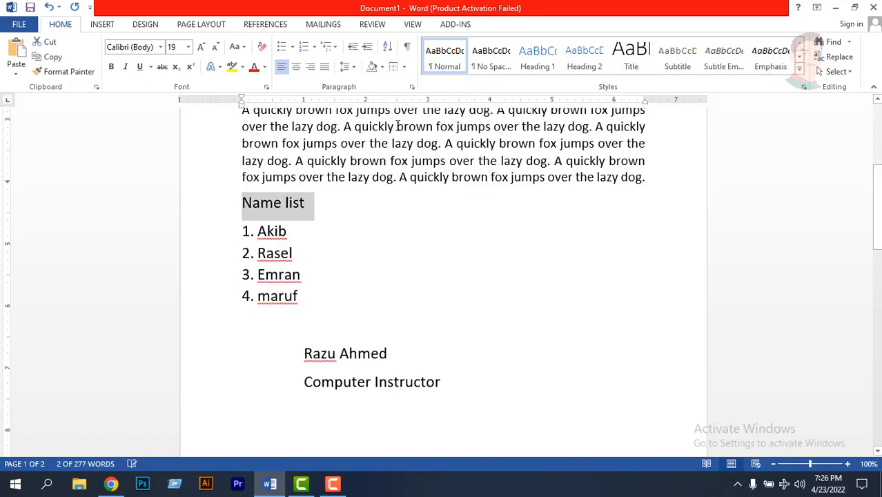
- Apply a Left Border to the selected Name list heading, and turn that border off again
click(404, 67)
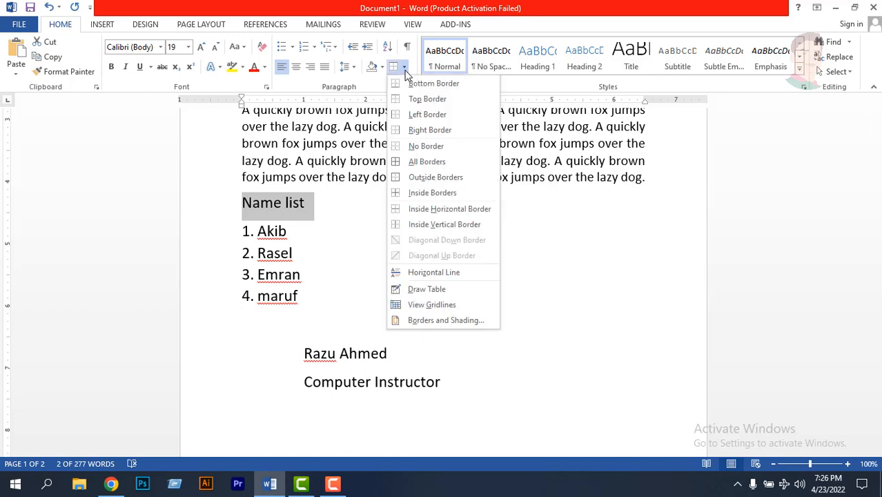
click(417, 116)
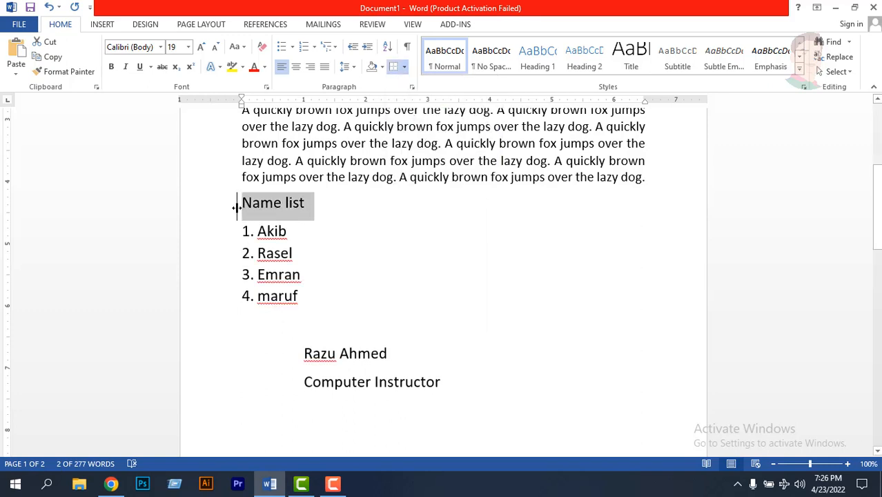
click(404, 67)
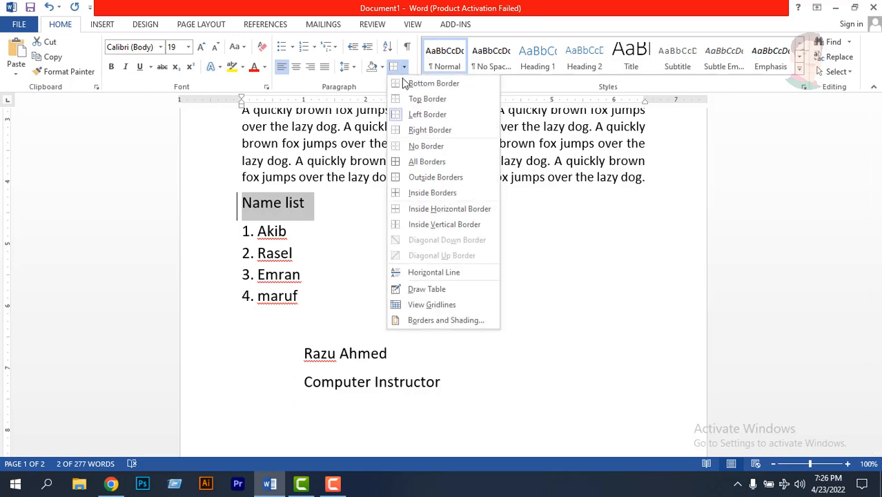
click(404, 116)
- Apply a Right Border to the Name list heading, and clear it by setting the heading to No Border
click(405, 67)
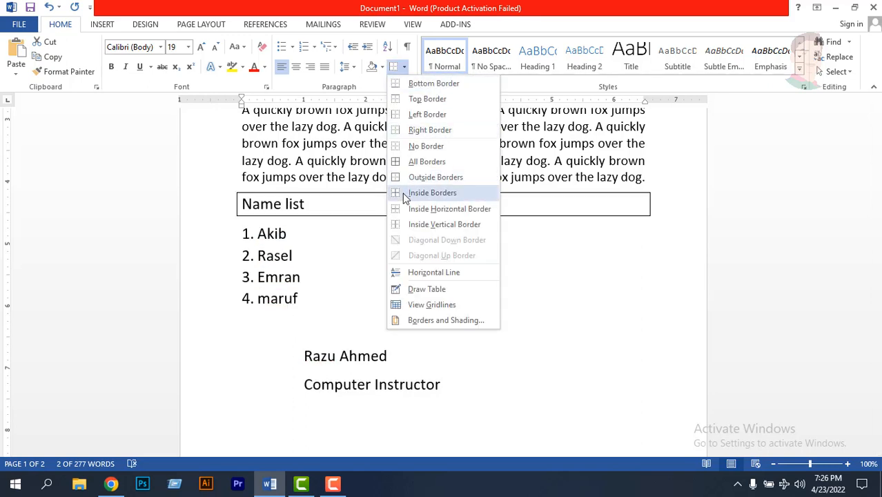
click(417, 131)
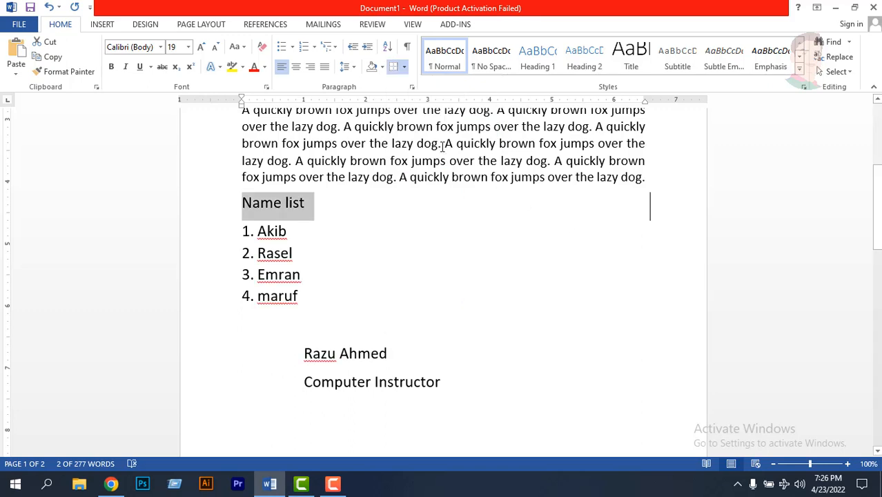
drag(313, 201, 240, 199)
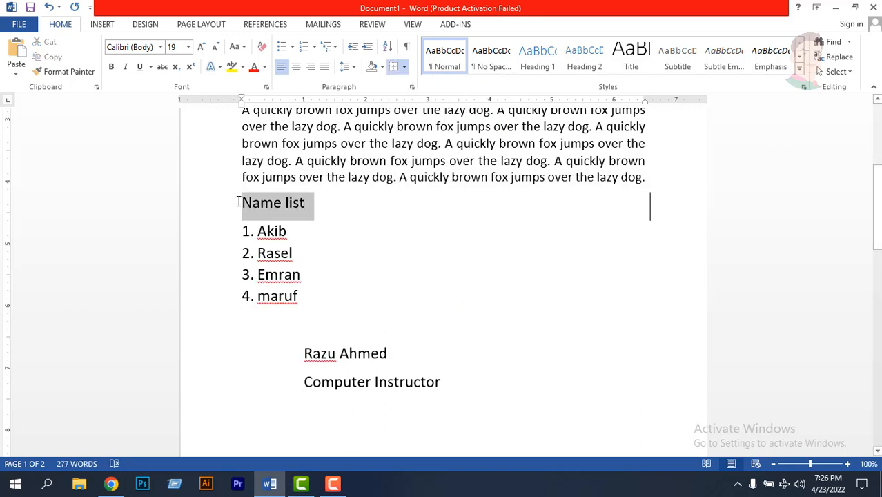
click(404, 66)
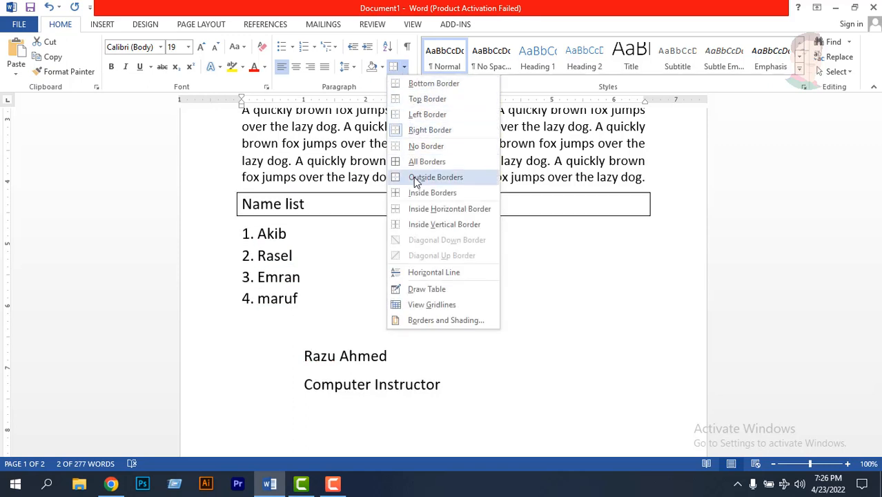
click(416, 148)
click(351, 214)
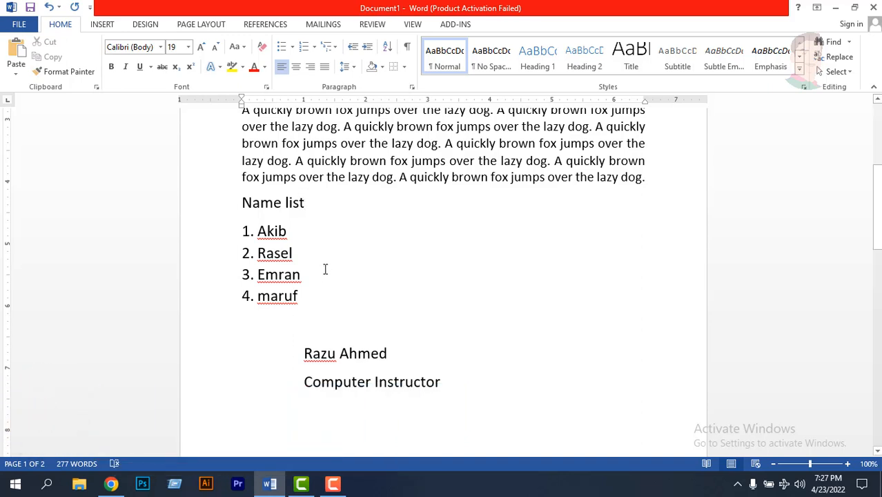
click(318, 236)
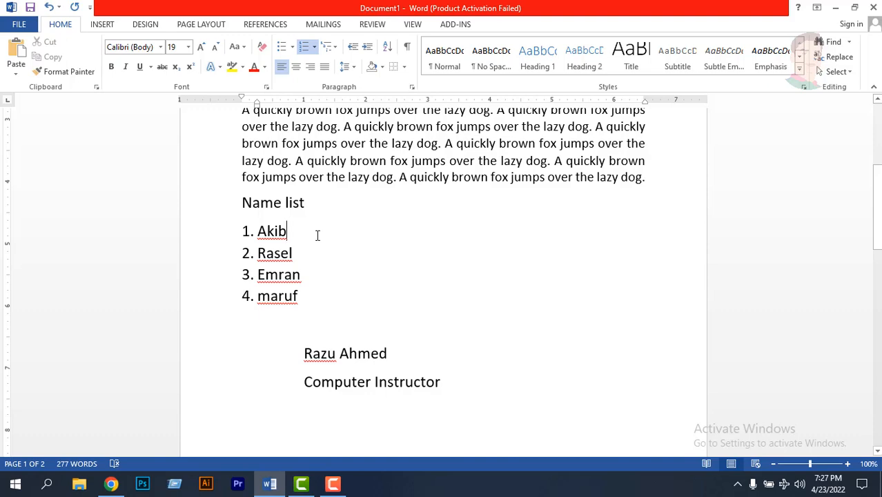
scroll(317, 237, up, 3)
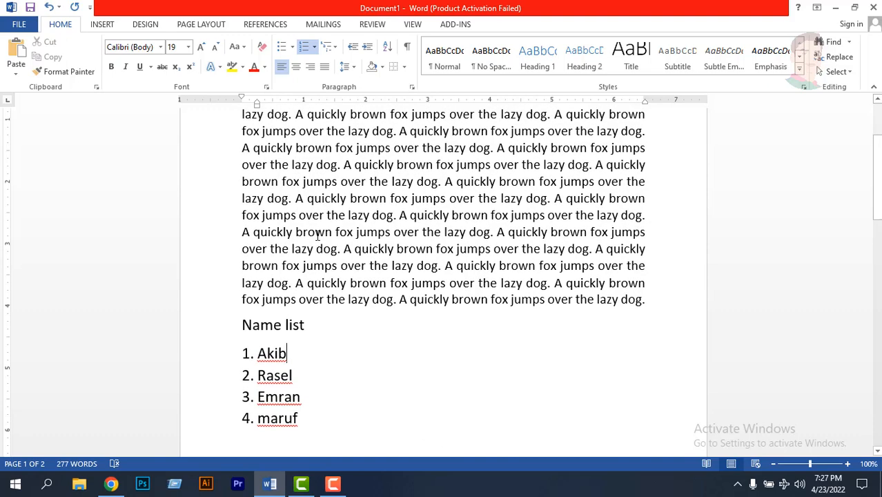
double_click(343, 187)
click(325, 183)
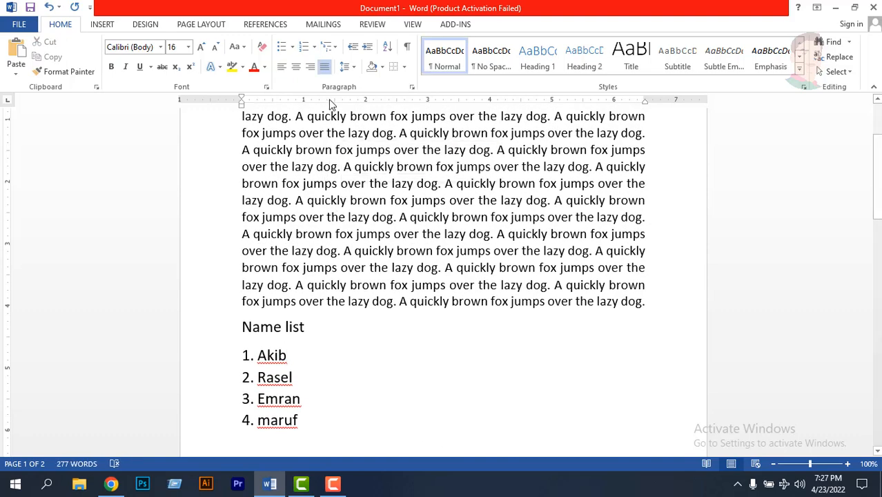